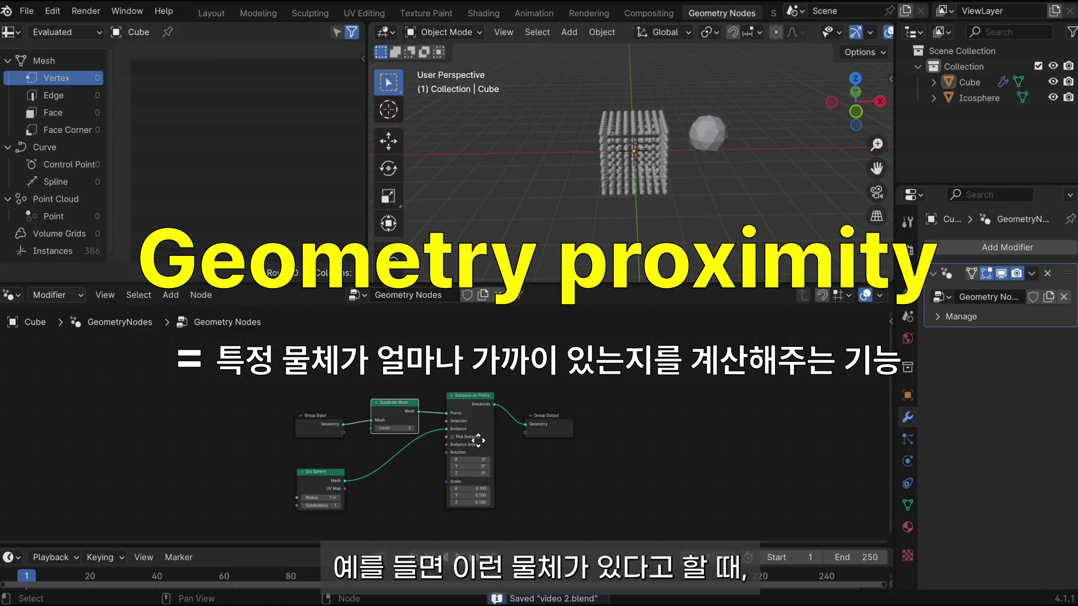
- Add a Geometry Proximity node below the cube's existing nodes and resize the editor areas
key("shift+a")
type("g")
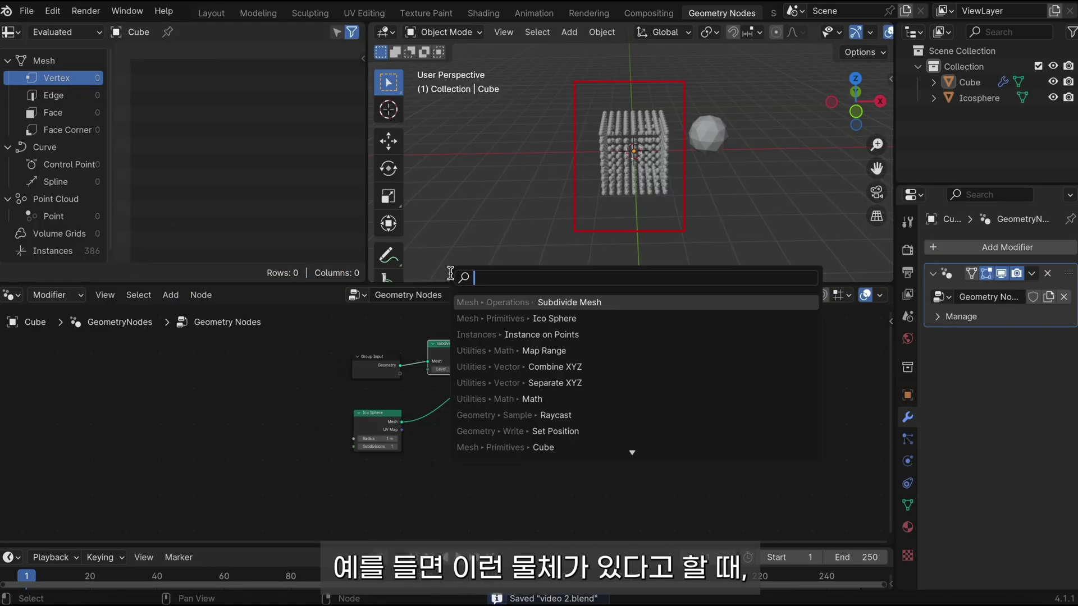
type("eome")
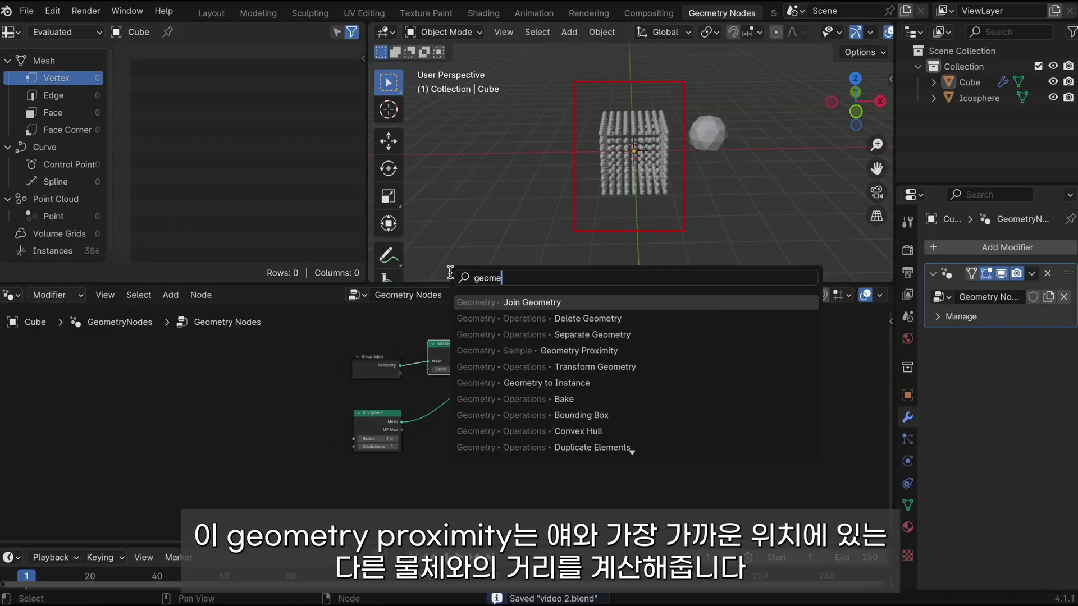
left_click(633, 351)
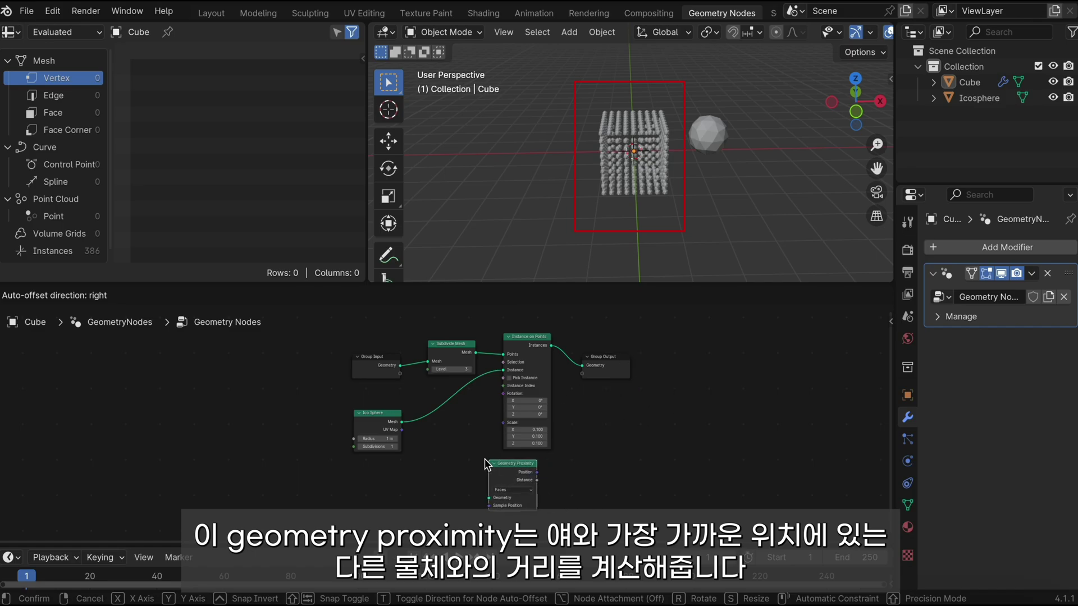
left_click(409, 480)
scroll(495, 386, "up", 3)
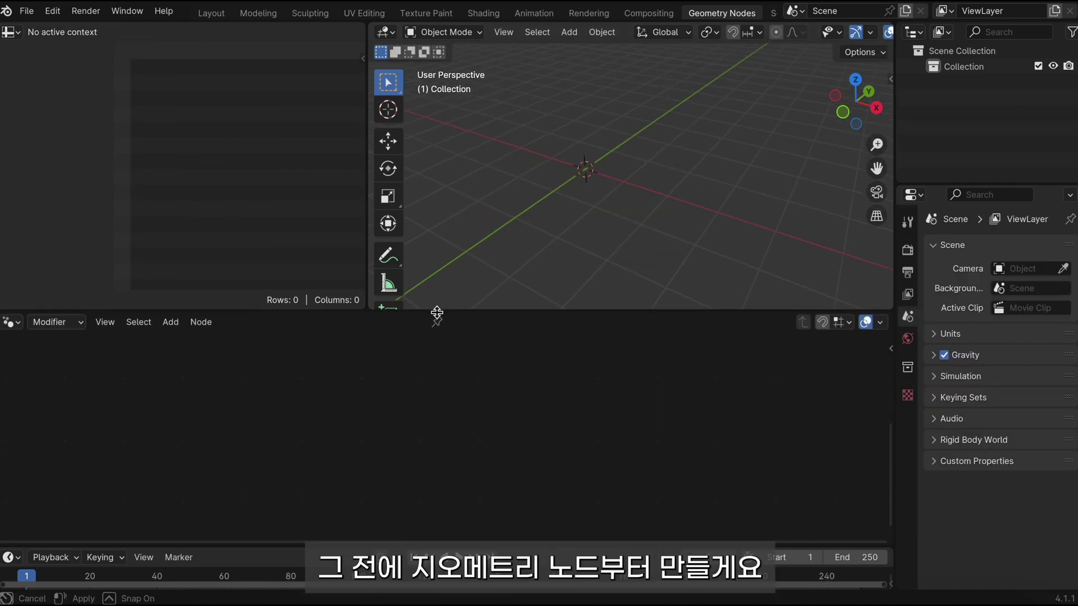
left_click_drag(437, 312, 436, 298)
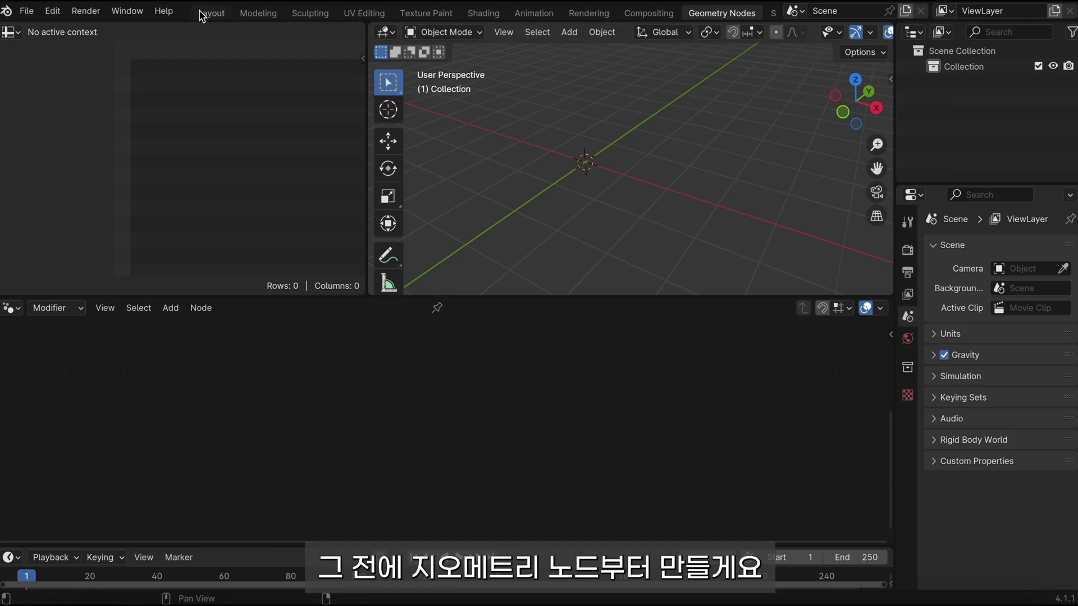
- Add an ico sphere mesh at the origin in the Layout workspace
left_click(200, 15)
key("shift+a")
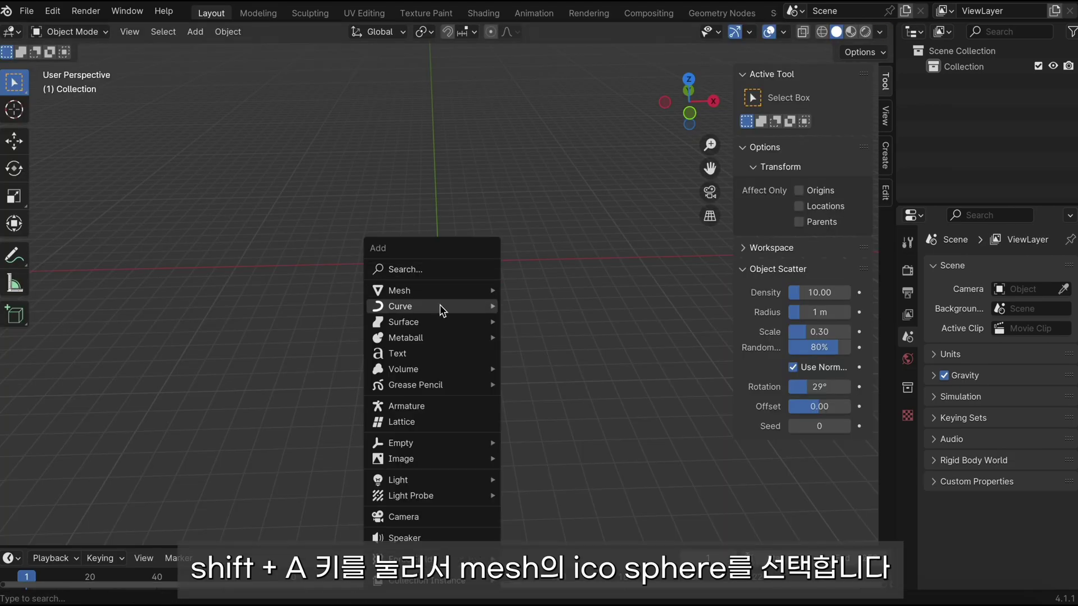
left_click(548, 352)
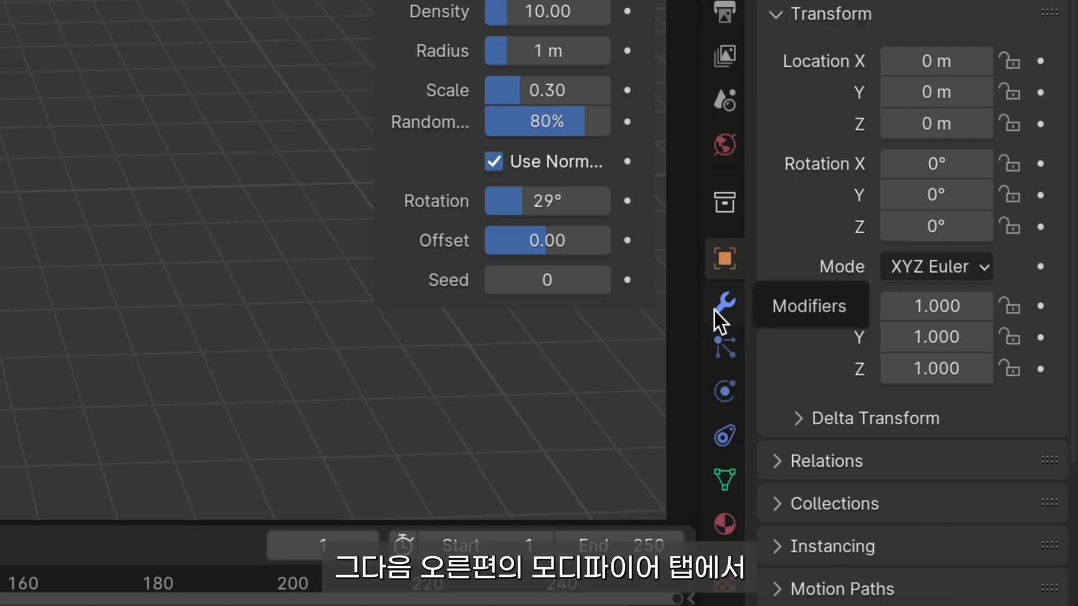
- Give the ico sphere a Geometry Nodes modifier and open it in the Geometry Nodes workspace
left_click(907, 437)
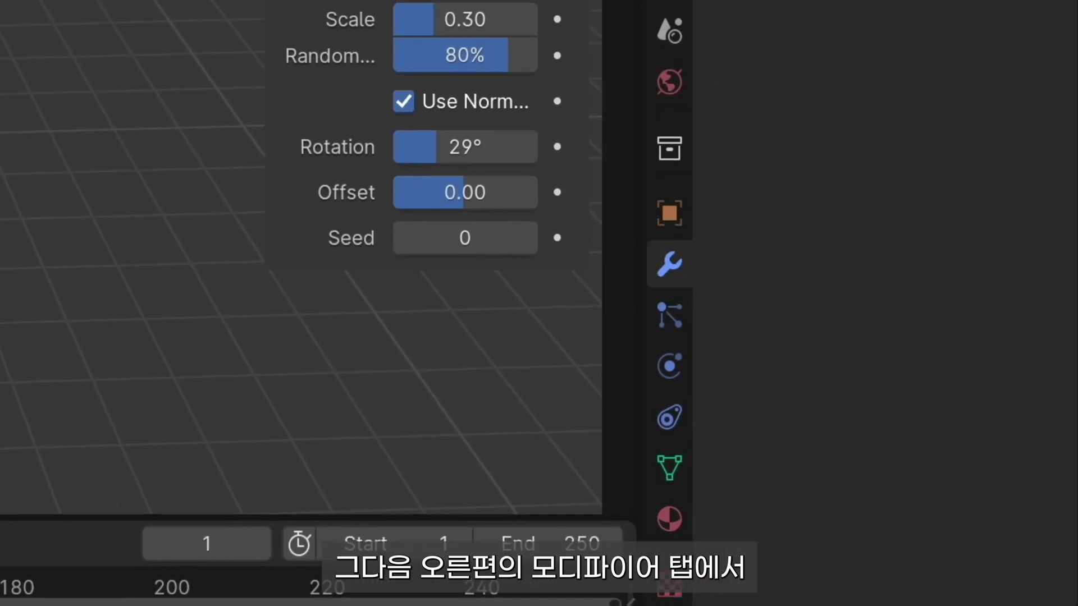
left_click(968, 303)
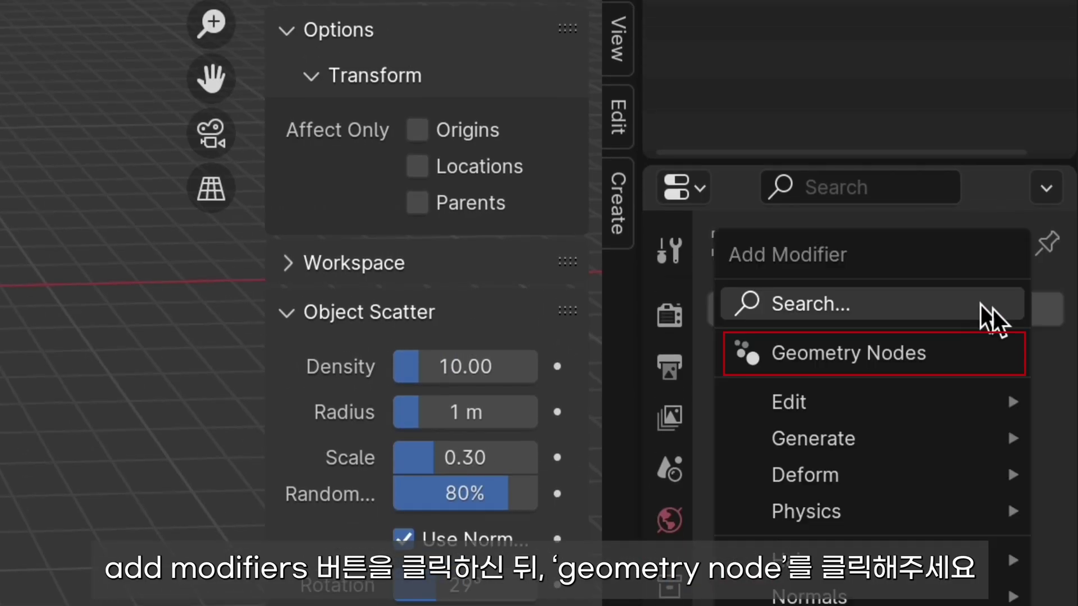
left_click(938, 359)
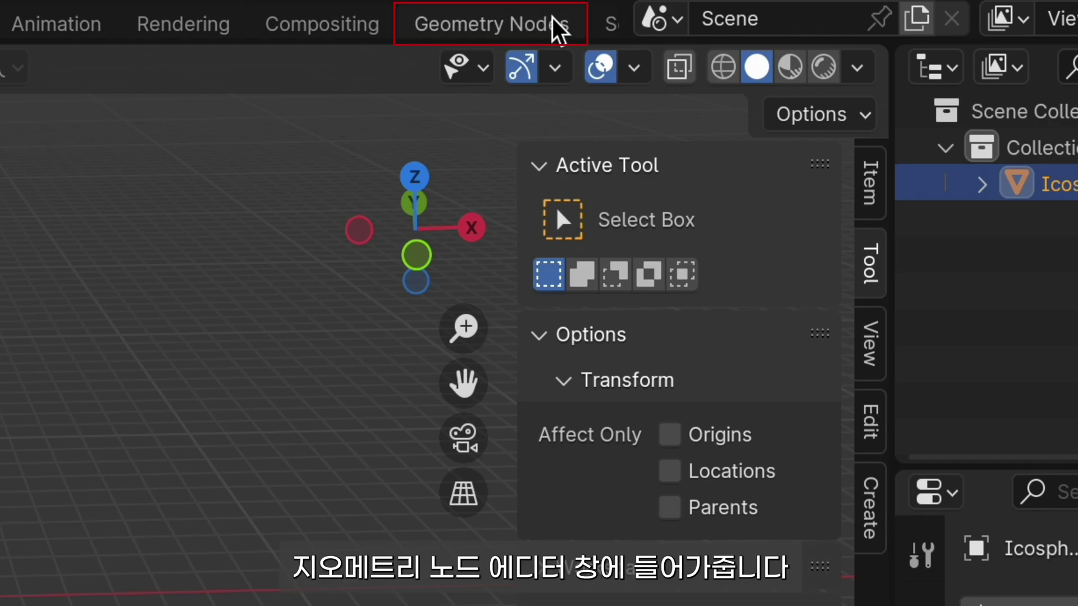
left_click(553, 29)
left_click(421, 307)
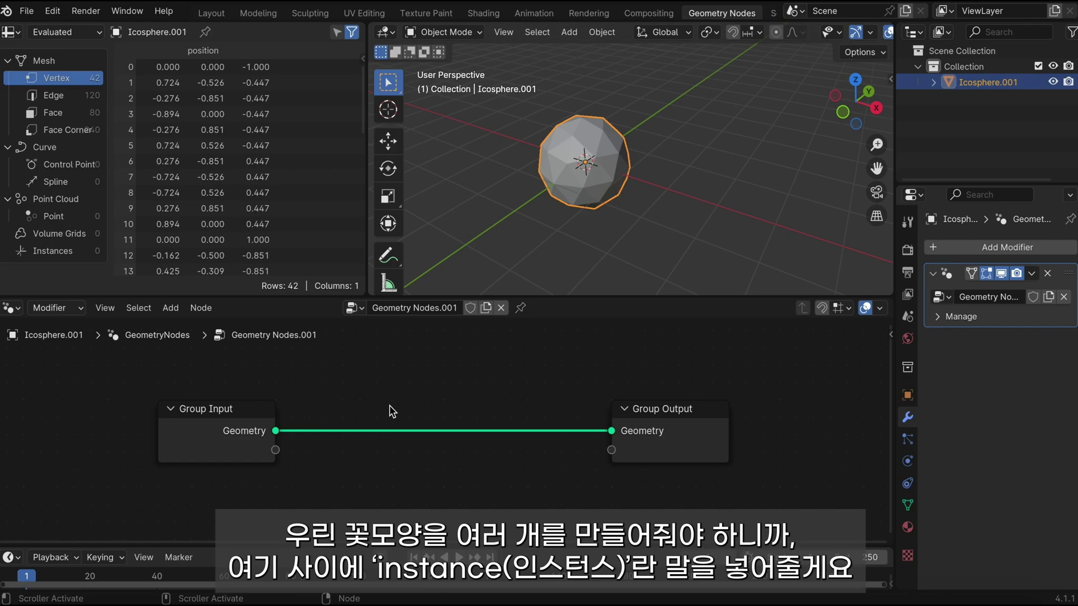
- Open the add-node menu in the icosphere's Geometry Nodes.001 tree
key("shift+a")
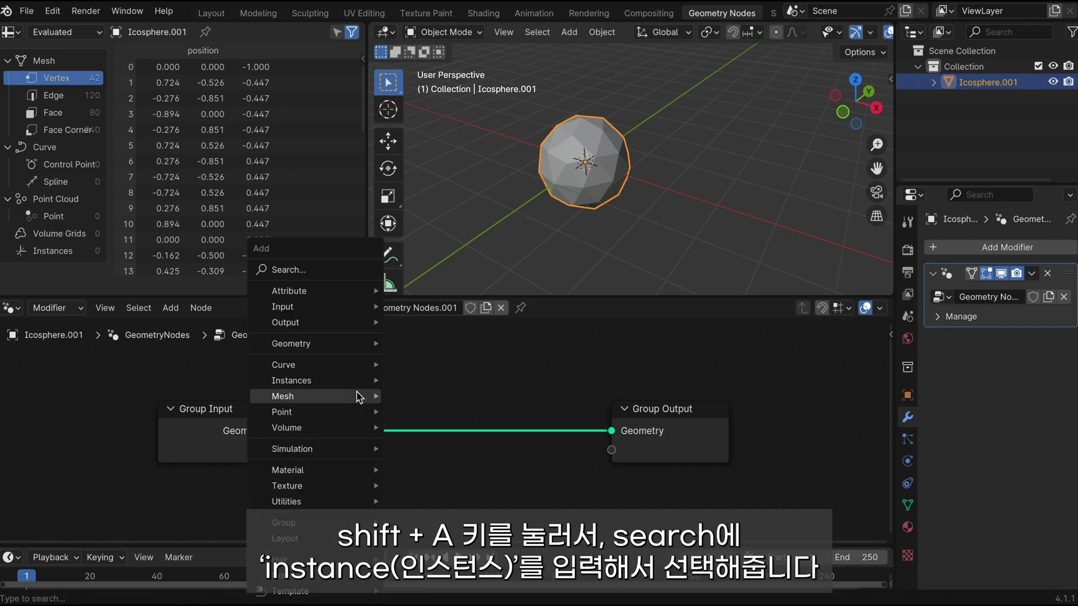
- Search for Instance on Points and drop it onto the Group Input–Group Output link
left_click(360, 270)
type("instance")
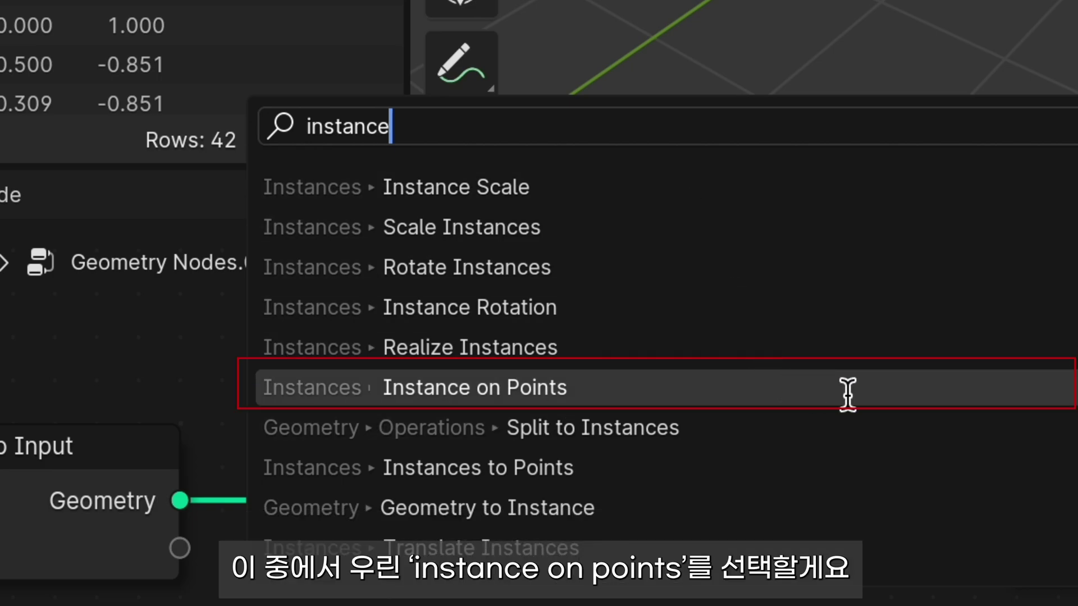
left_click(847, 393)
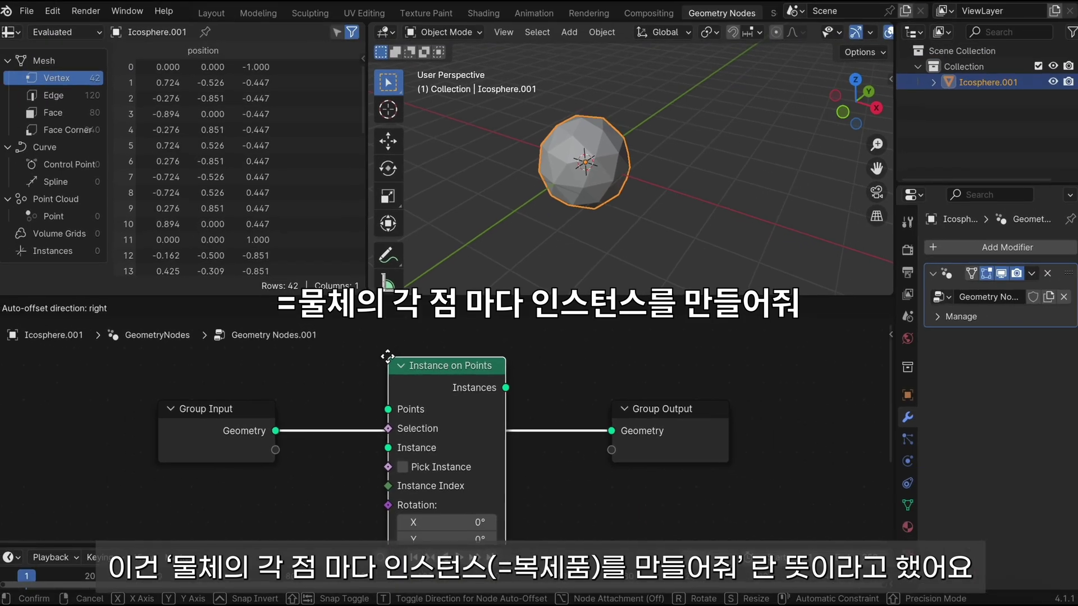
left_click(387, 356)
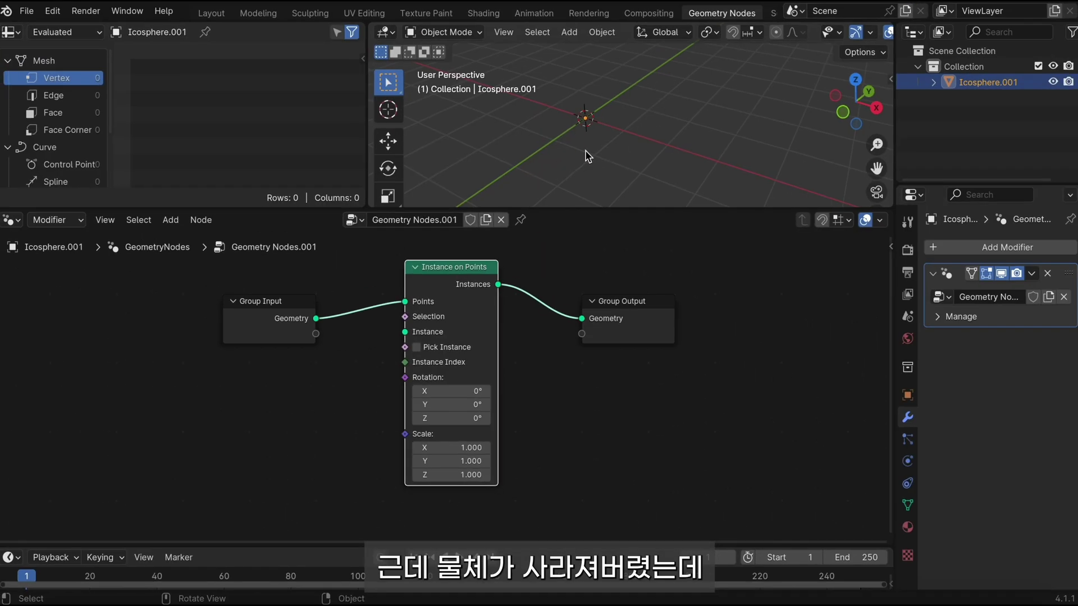
middle_click_drag(585, 150, 630, 157, "shift")
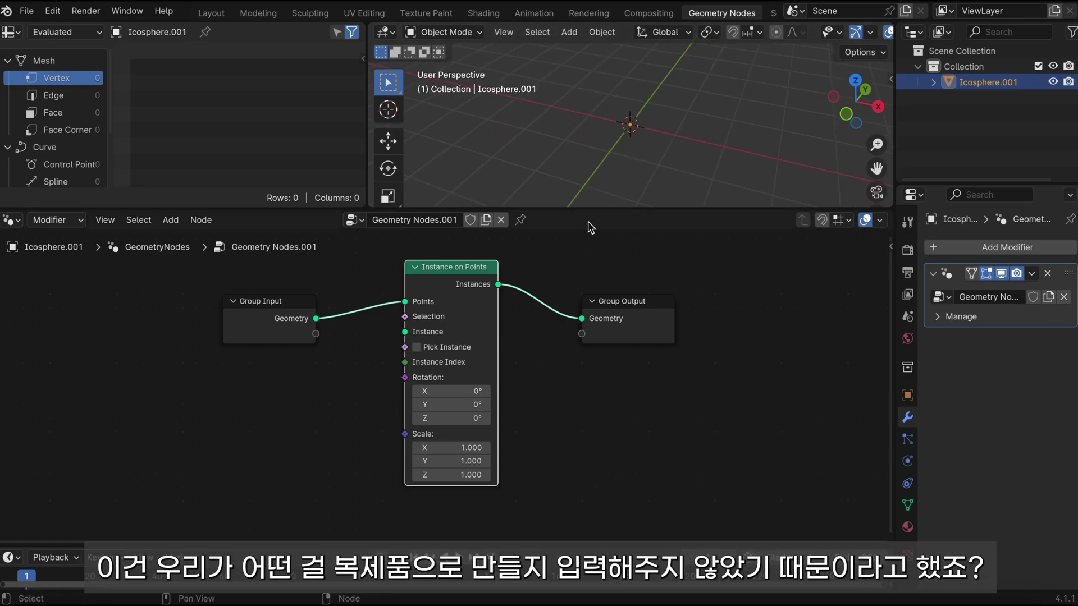
left_click_drag(595, 208, 595, 244)
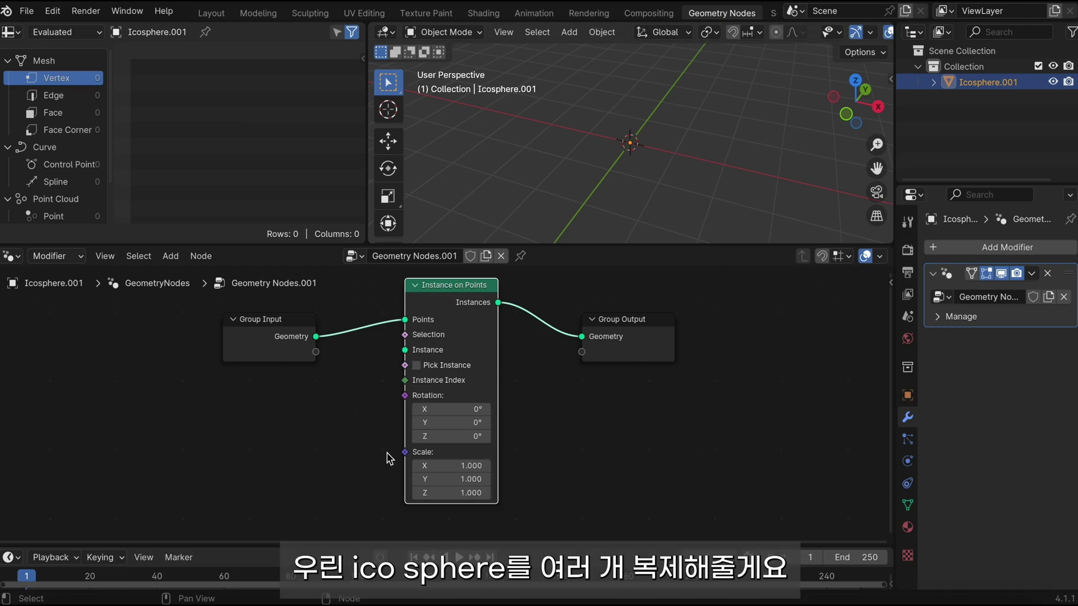
- Add an Ico Sphere node and link its Mesh to the Instance input
key("shift+a")
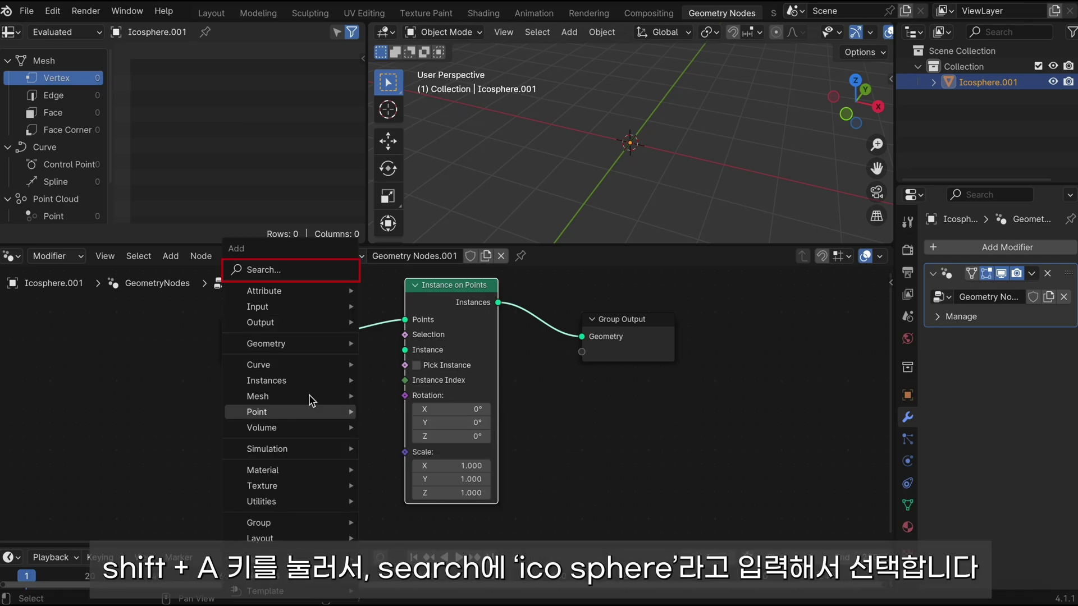
left_click(282, 275)
type("ico sp")
key("Return")
left_click(269, 429)
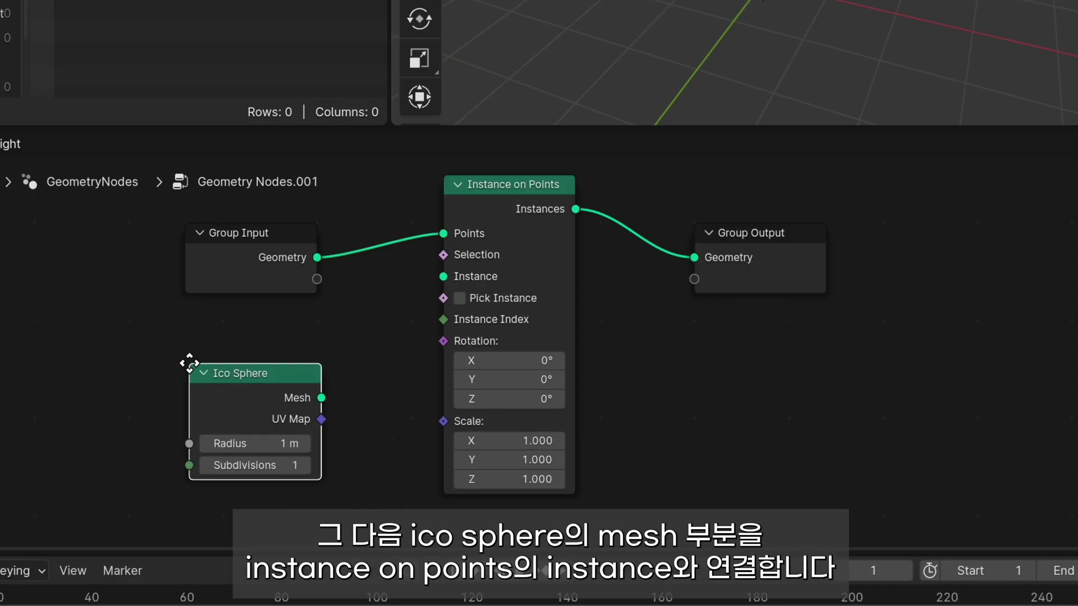
mouse_move(324, 360)
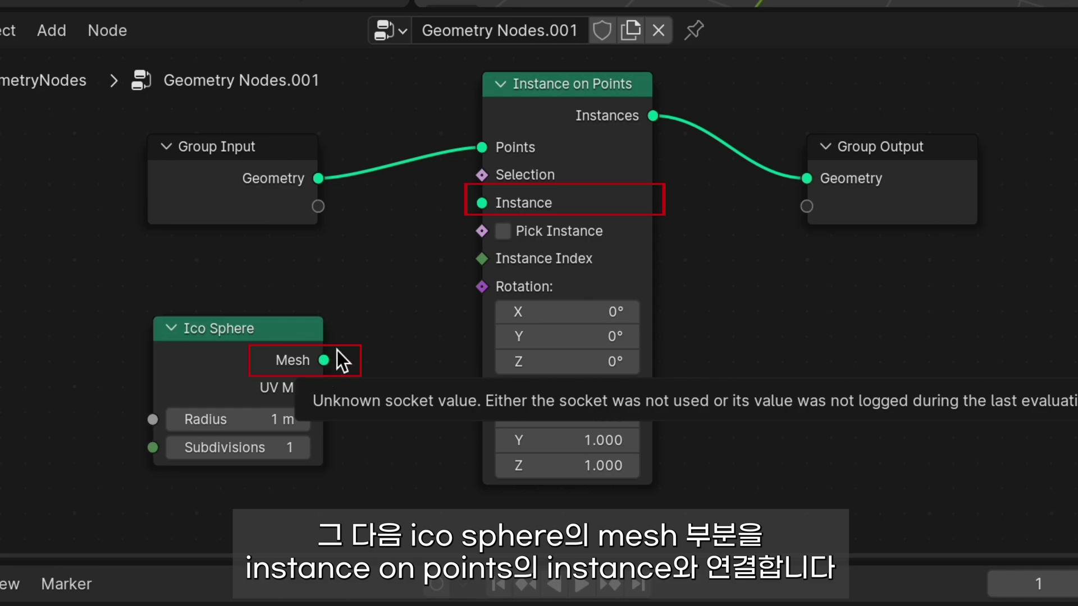
left_click_drag(323, 360, 481, 203)
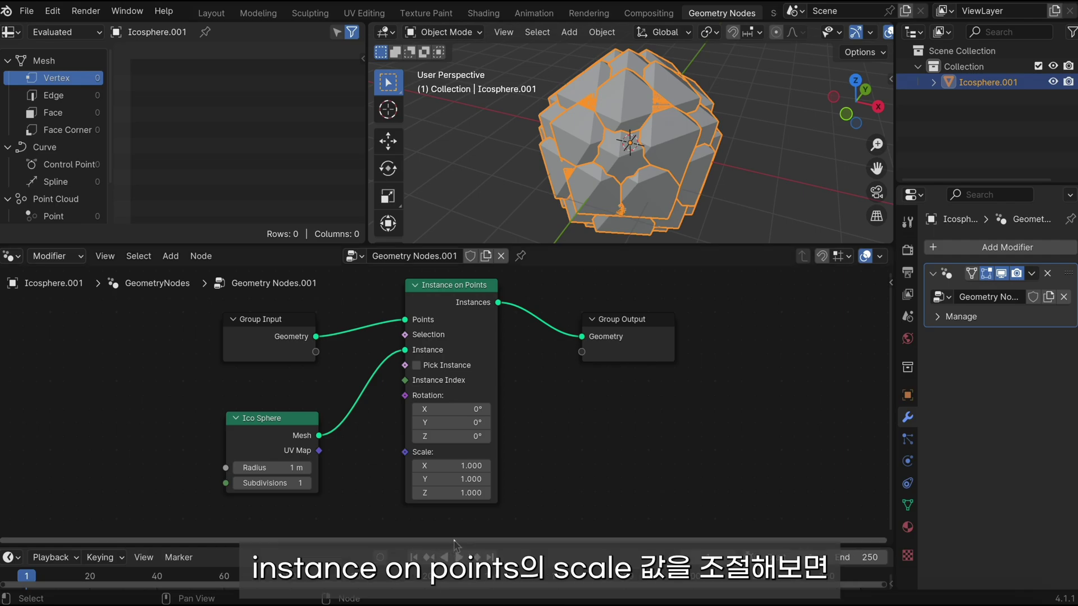
- Set the instance scale to 0.1 on X, Y and Z and the Ico Sphere subdivisions to 2
double_click(470, 463)
type("0.1")
key("Return")
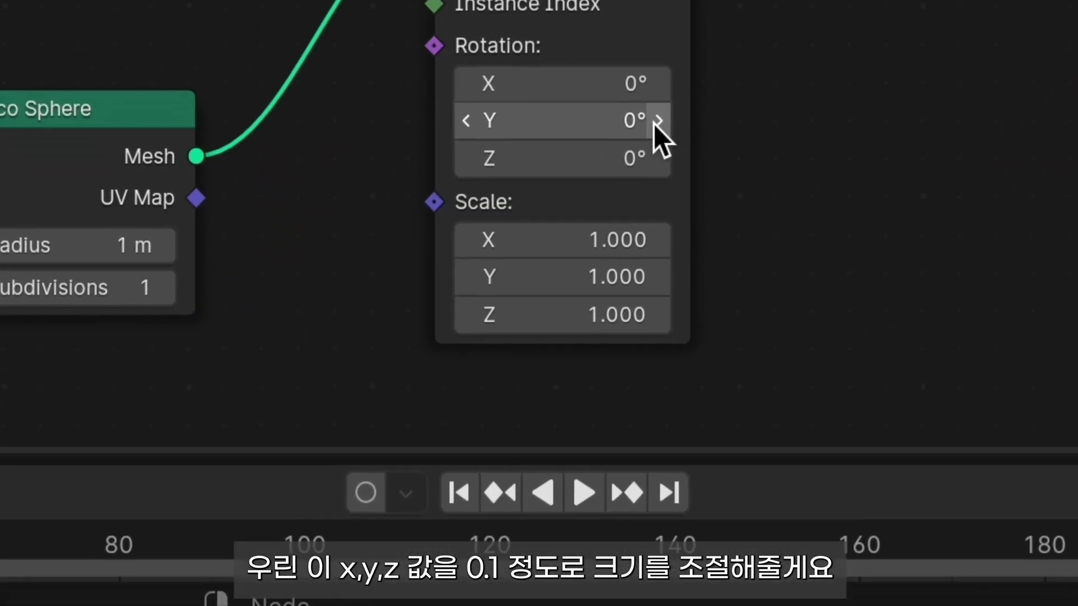
left_click_drag(635, 230, 635, 307)
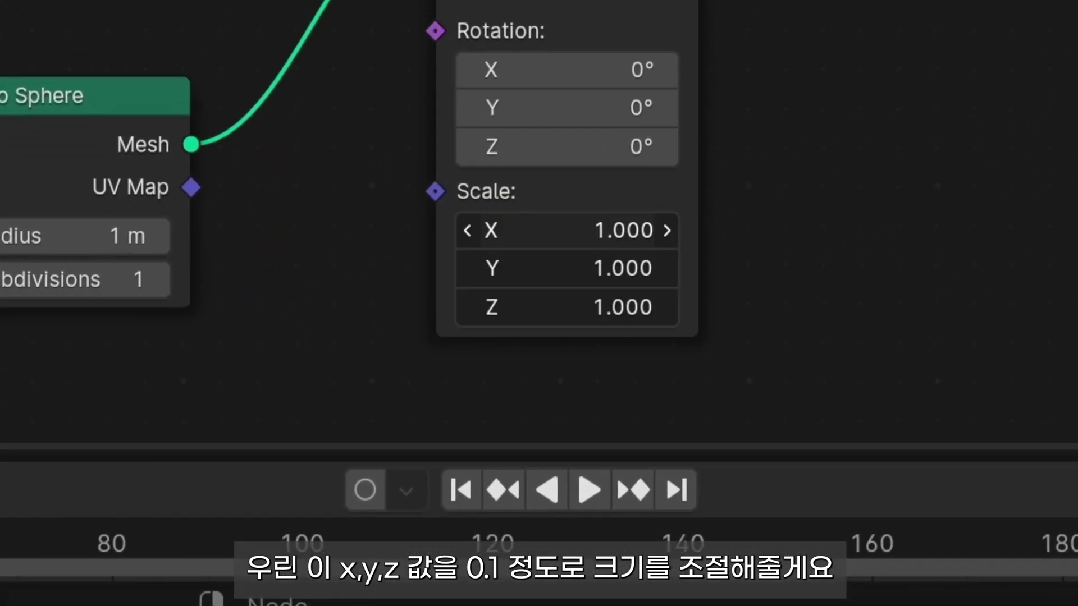
type("0.1")
key("Return")
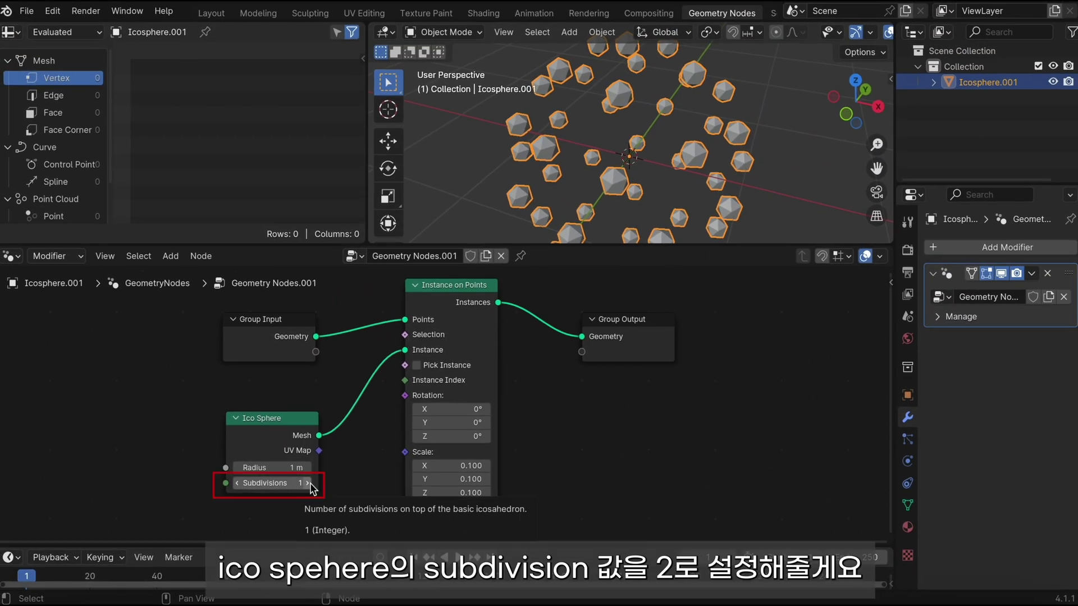
left_click(308, 483)
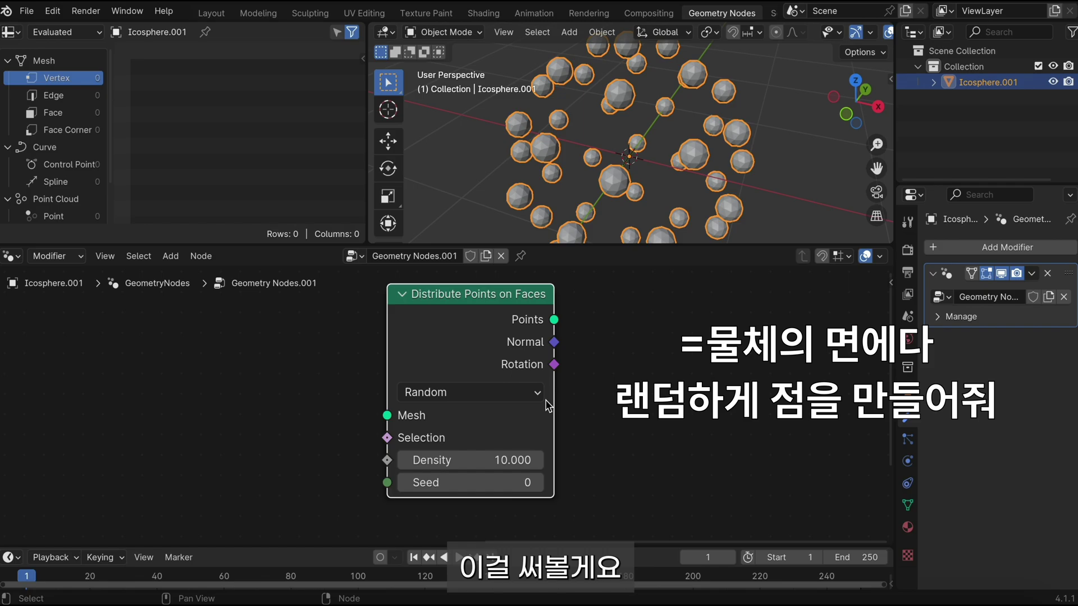
- Search for Distribute Points on Faces, insert it before Instance on Points, and frame all nodes
key("shift+a")
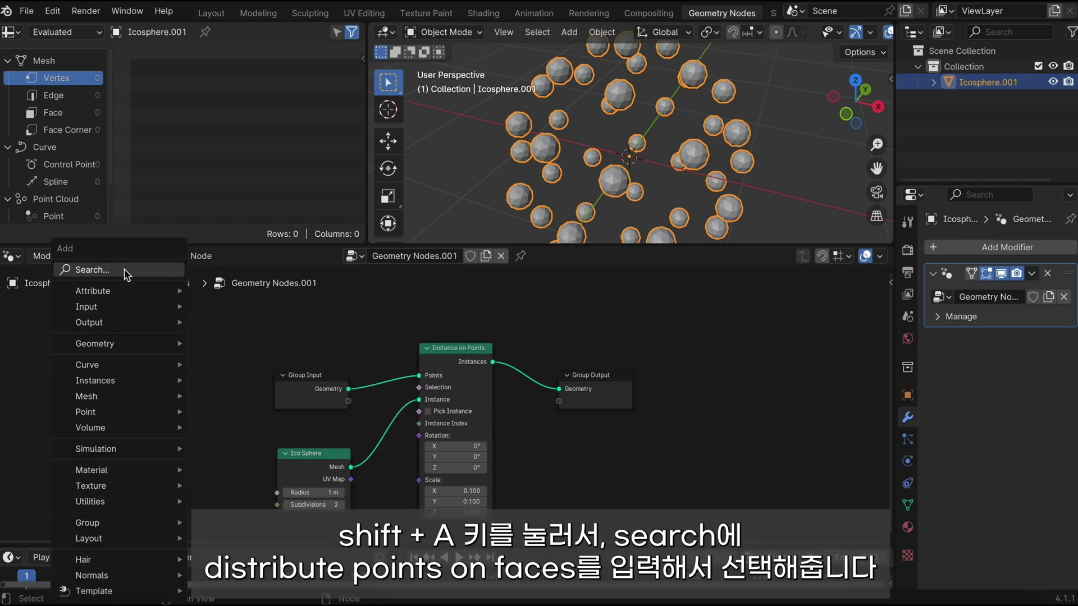
left_click(125, 271)
type("distribu")
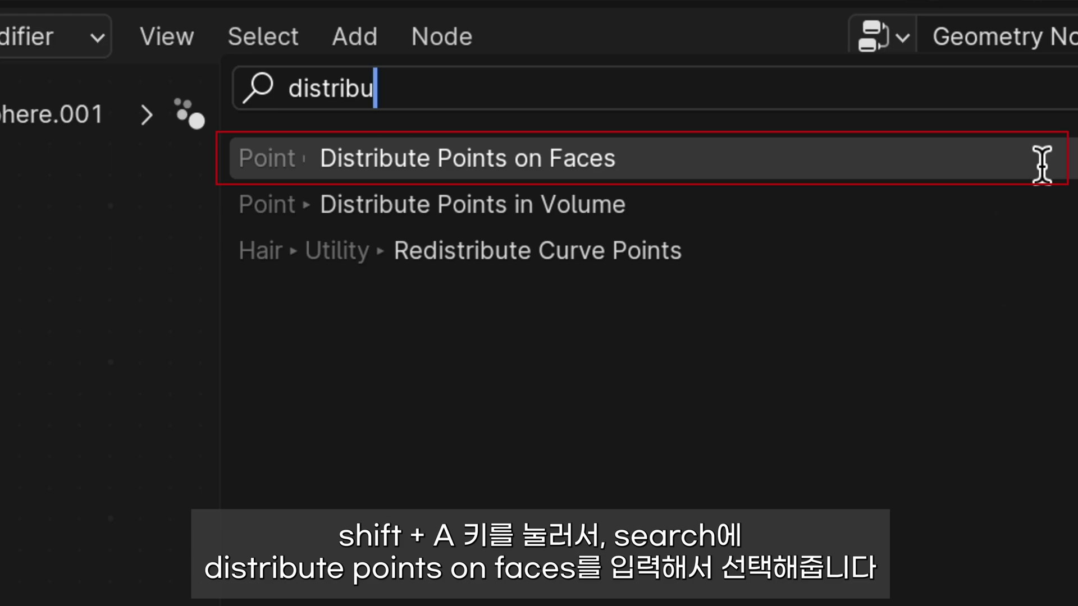
left_click(1041, 160)
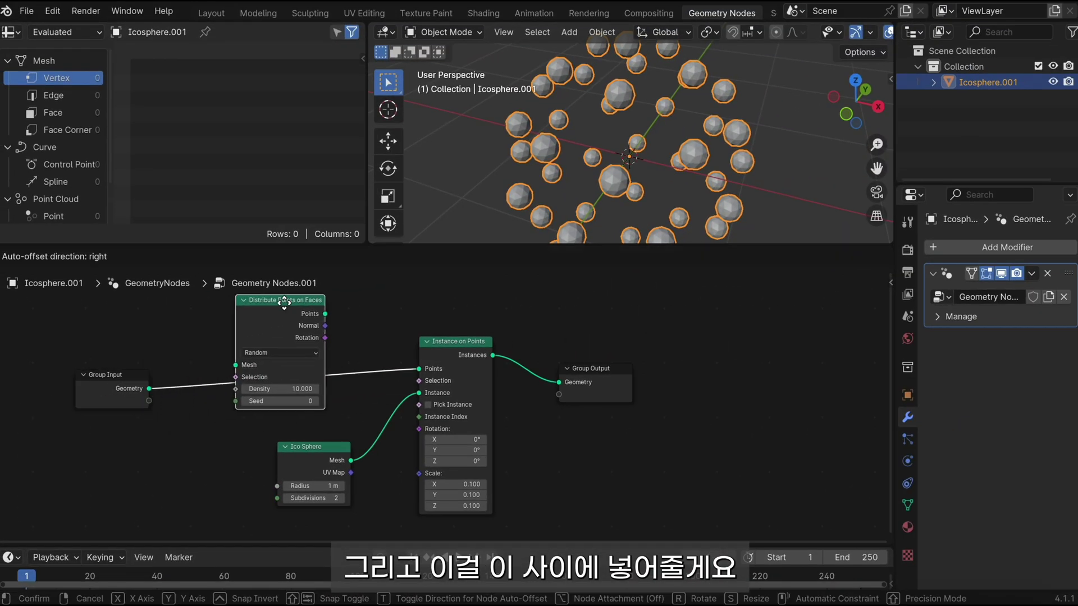
left_click(242, 385)
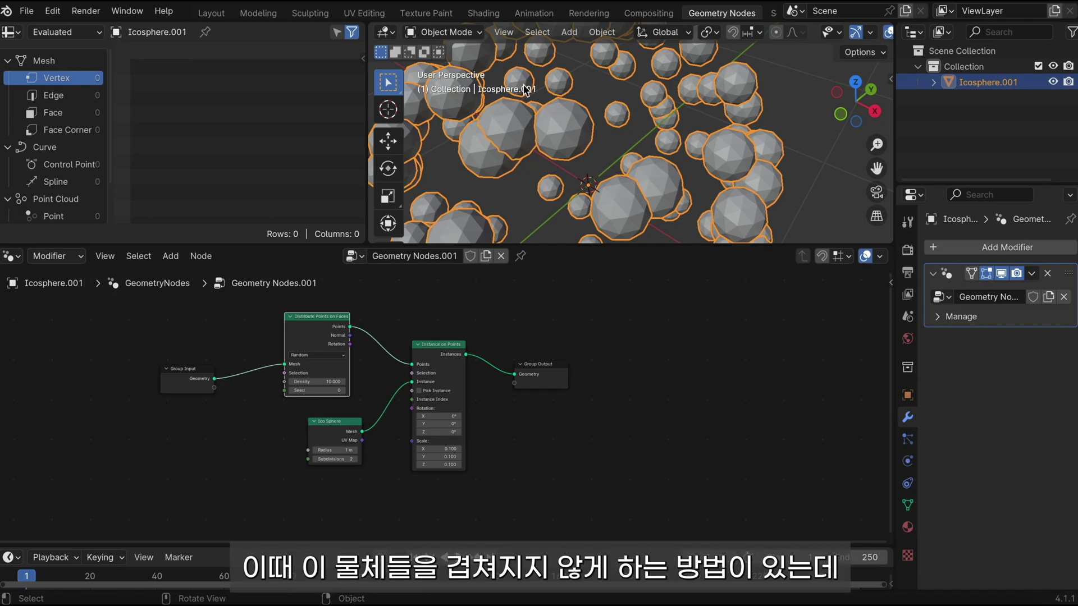
scroll(578, 194, "down", 3)
scroll(578, 193, "down", 2)
scroll(583, 197, "up", 5)
key("Home")
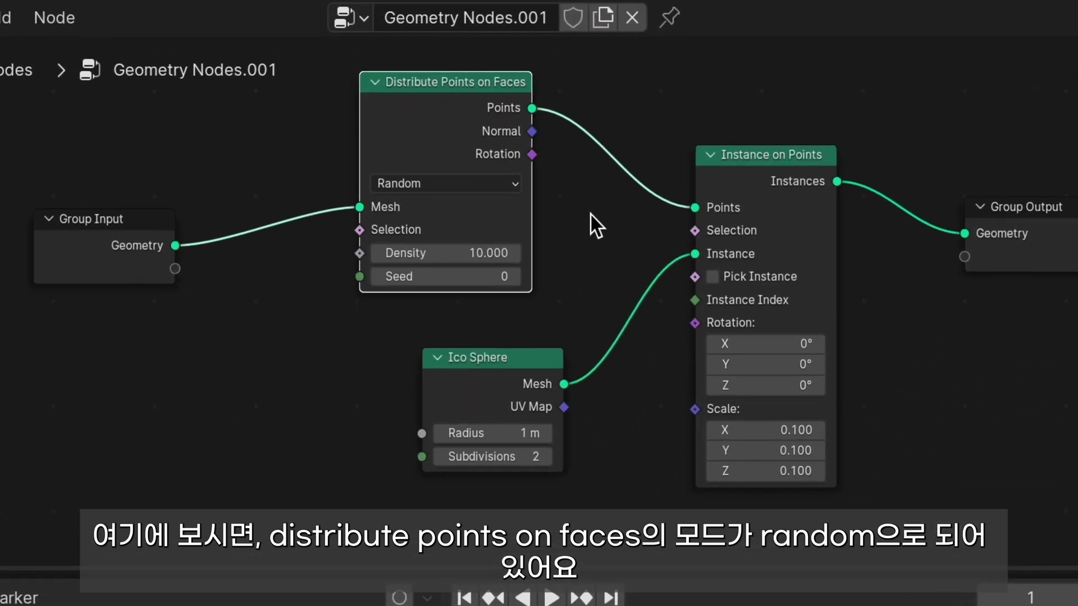
left_click(469, 188)
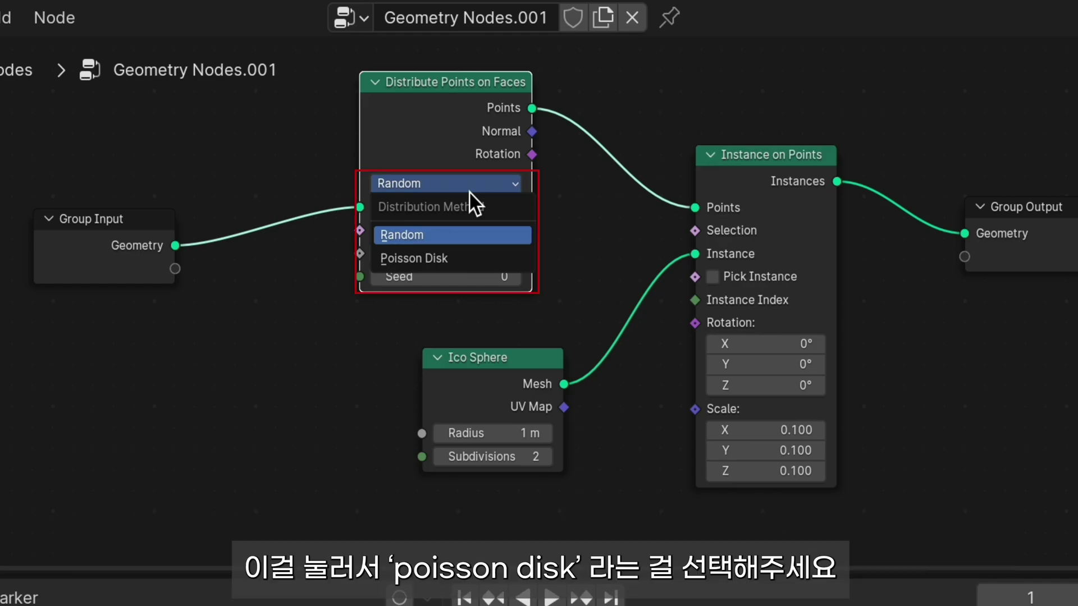
- Switch Distribute Points on Faces to Poisson Disk with Distance Min 0.2 m
left_click(485, 259)
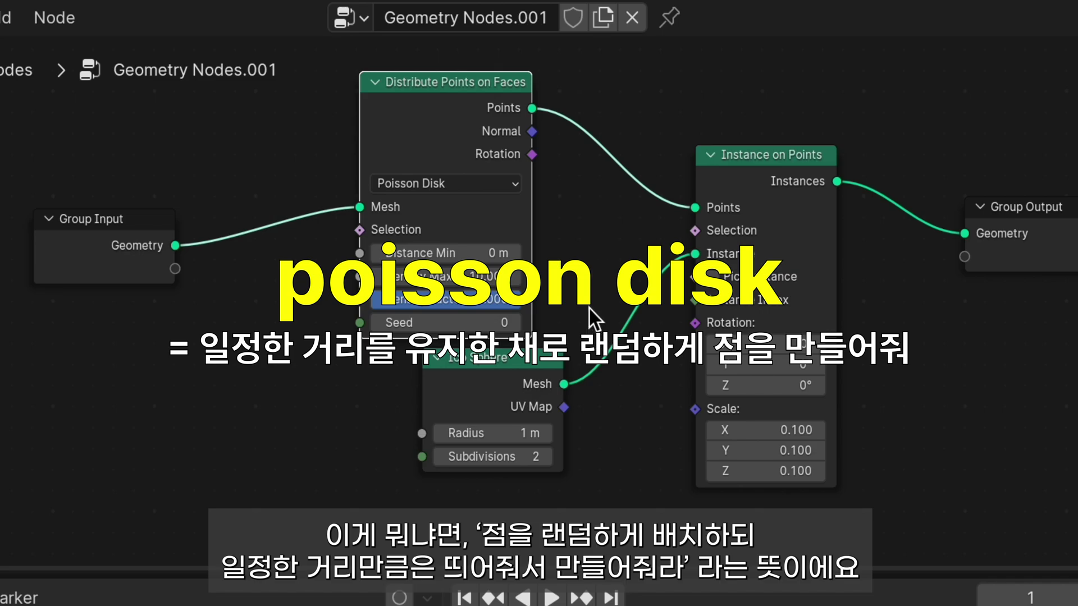
left_click(527, 362)
left_click_drag(527, 363, 537, 421)
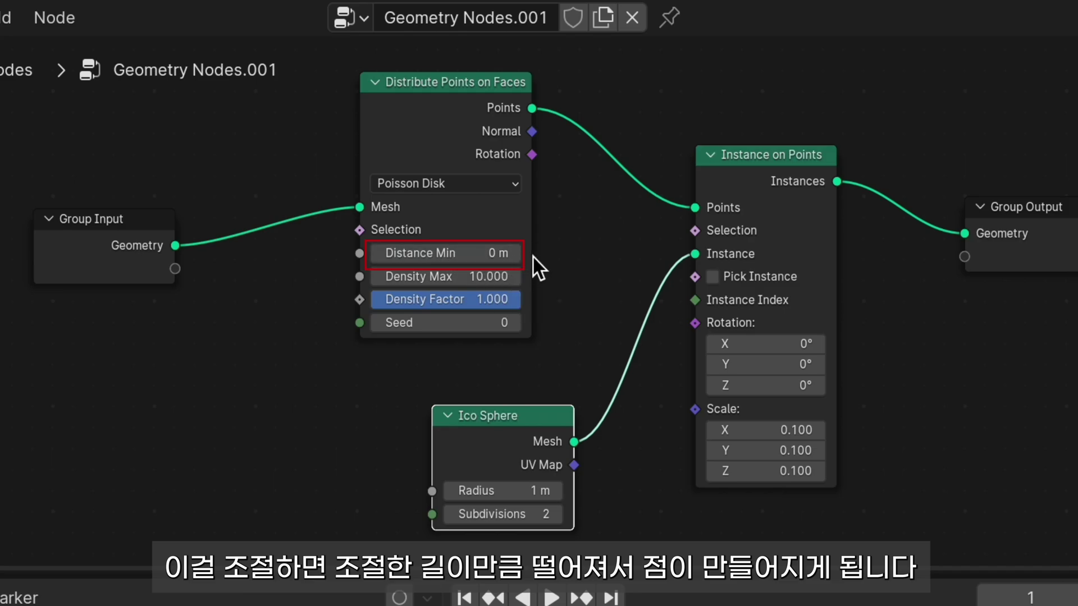
left_click(505, 253)
type("0.2")
key("Return")
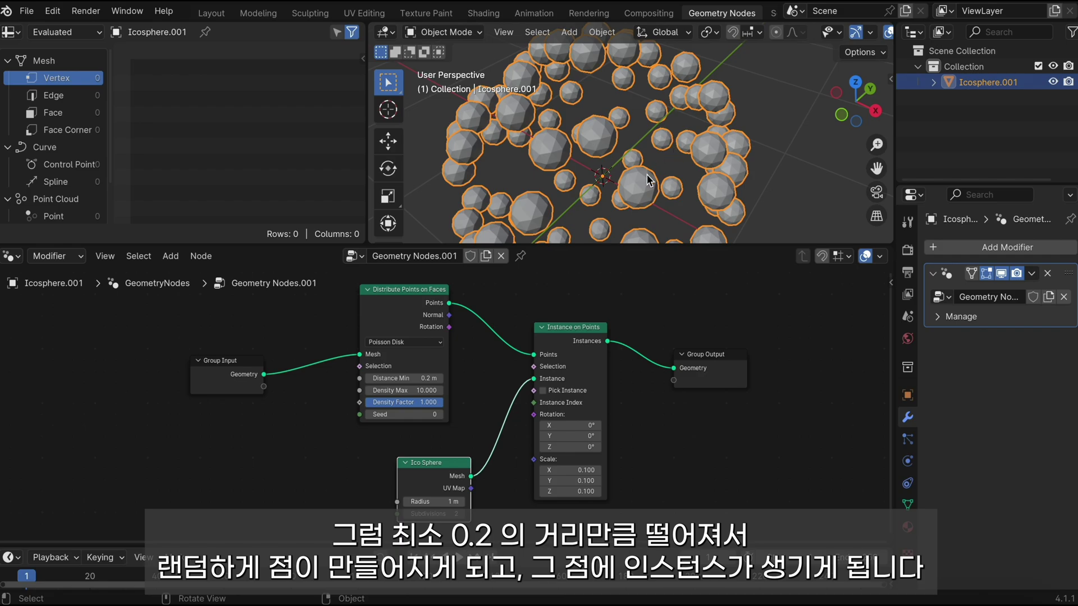
scroll(648, 239, "down", 2)
mouse_move(648, 239)
middle_mouse_down()
mouse_move(637, 31)
mouse_move(621, 236)
middle_mouse_up()
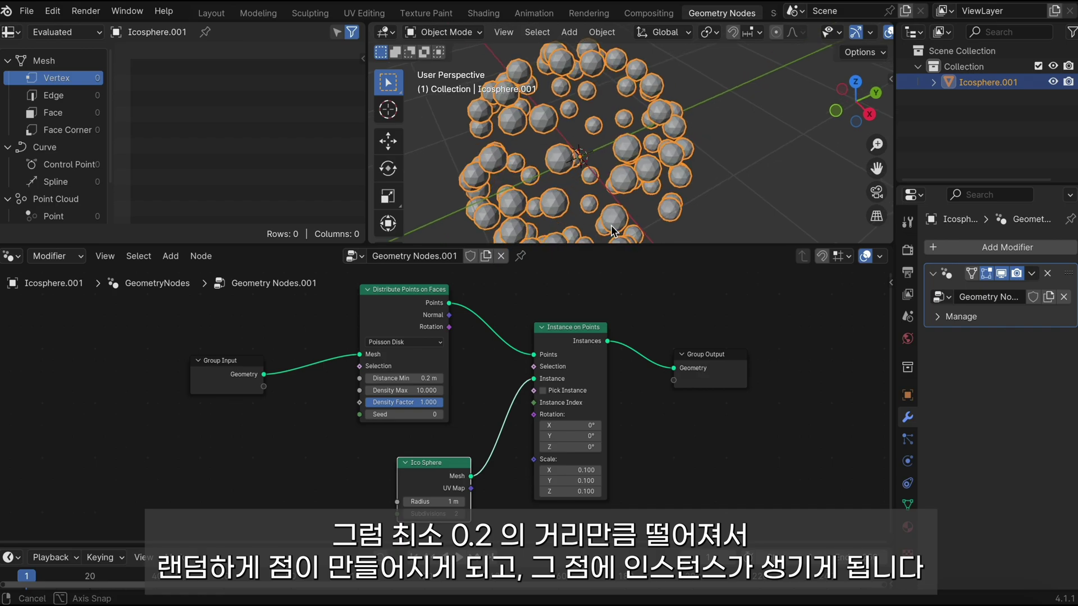
middle_click_drag(621, 235, 613, 229)
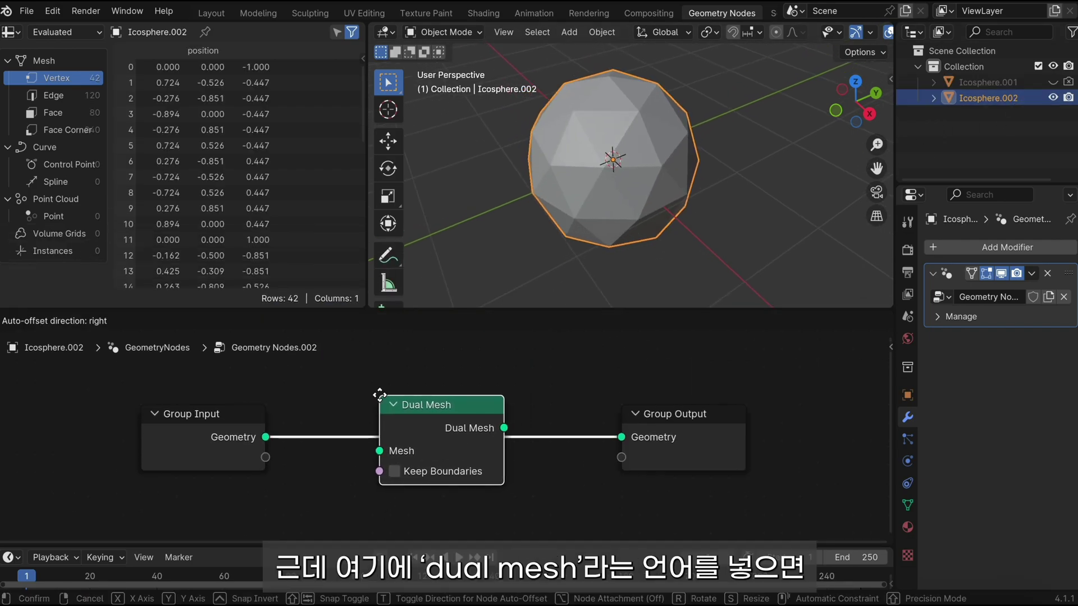
- Sketch over the second icosphere, insert a Dual Mesh node, and mute/unmute it to compare
mouse_move(579, 147)
left_mouse_down()
mouse_move(604, 129)
mouse_move(636, 186)
mouse_move(583, 178)
left_mouse_up()
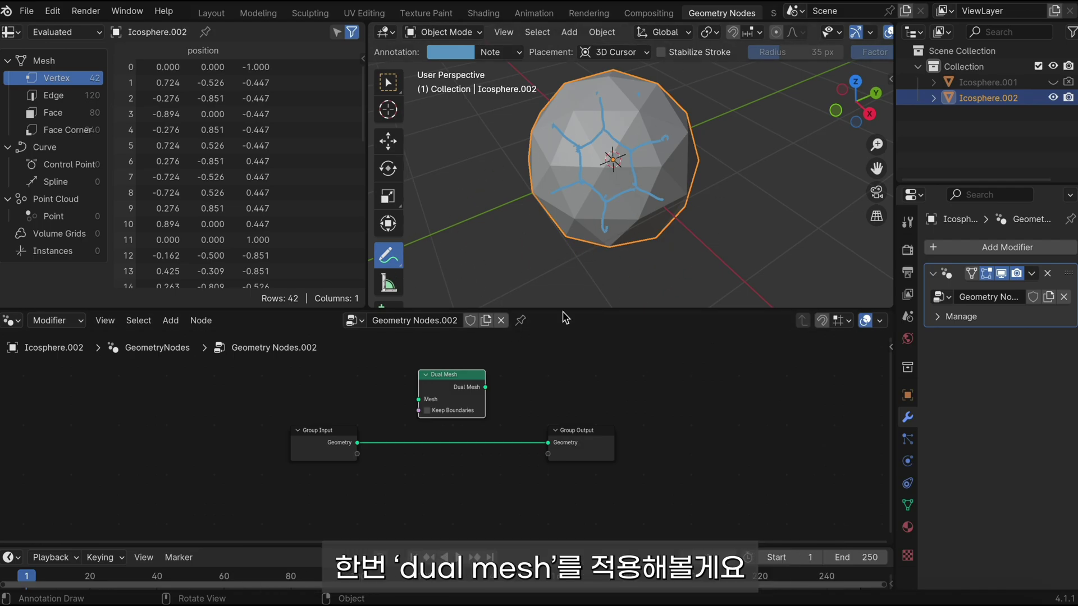
left_click_drag(452, 374, 460, 437)
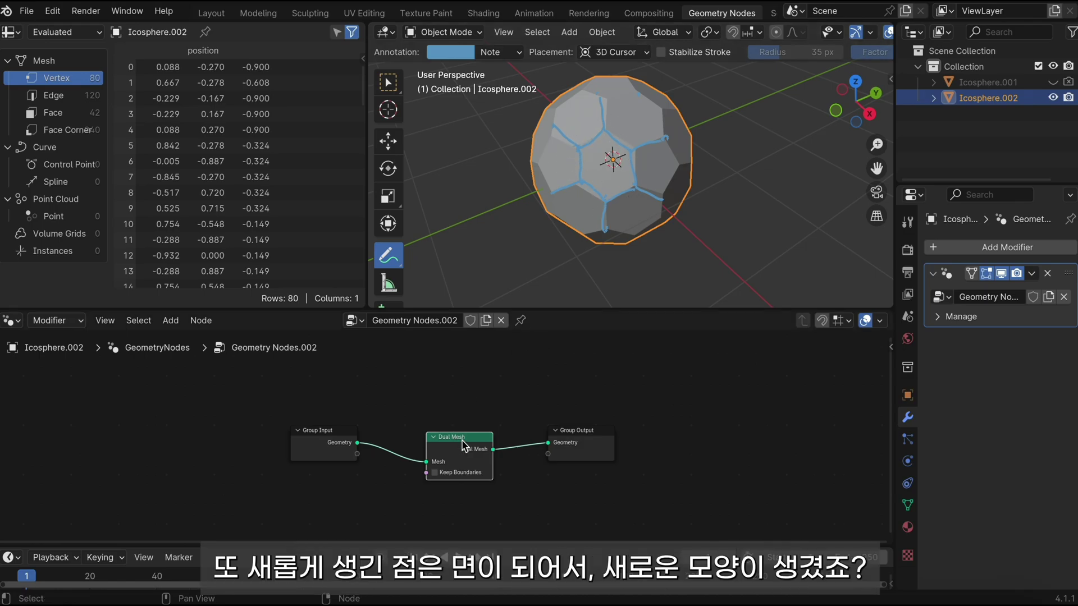
key("m")
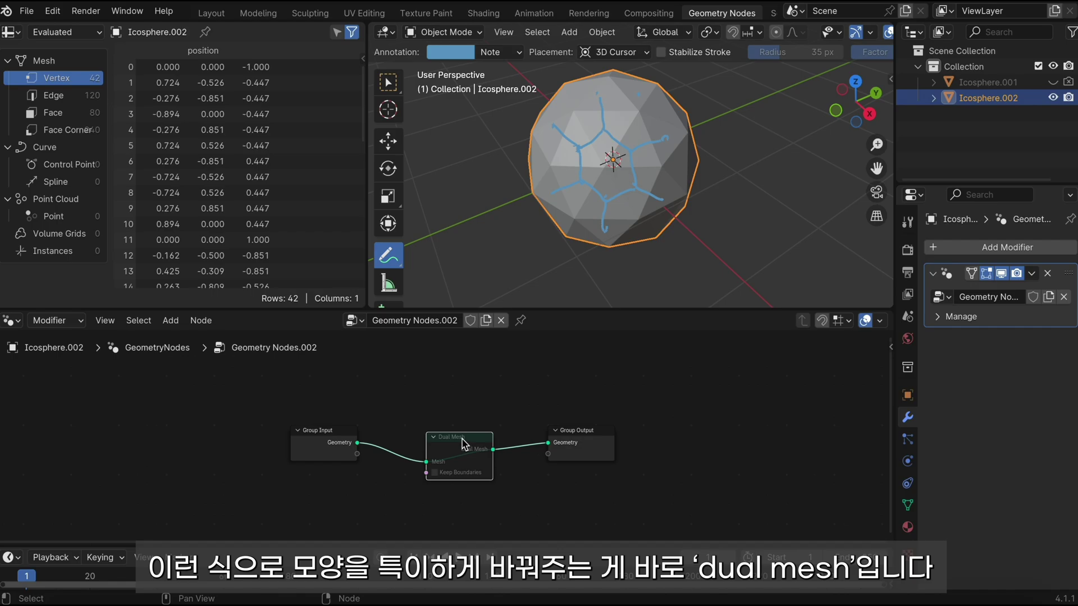
key("m")
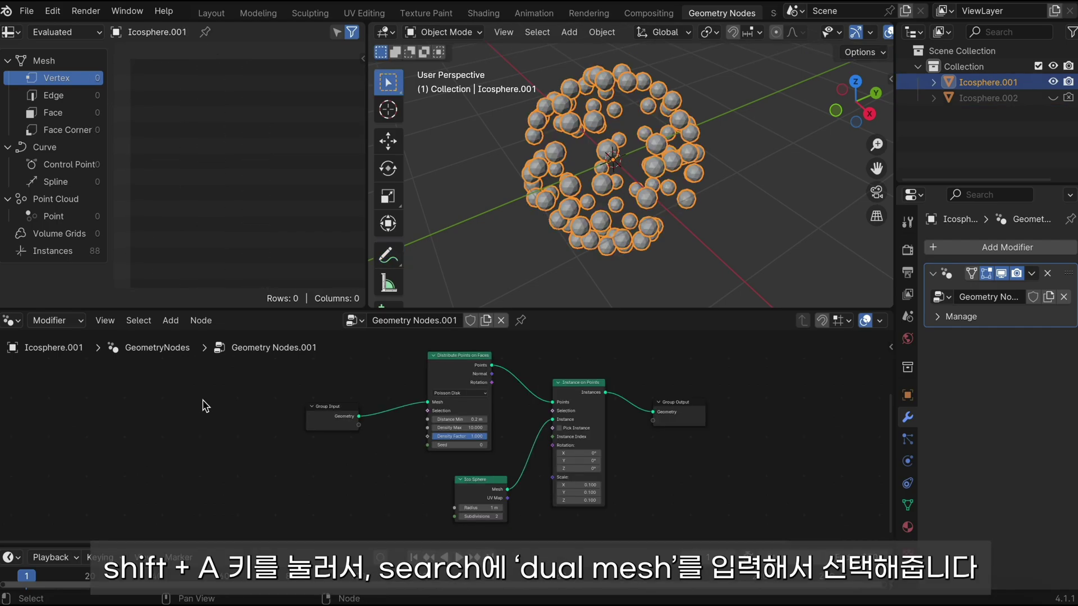
- Search 'dual mesh' and drop the node onto the Ico Sphere–Instance on Points link
key("shift+a")
type("dual mesh")
key("Return")
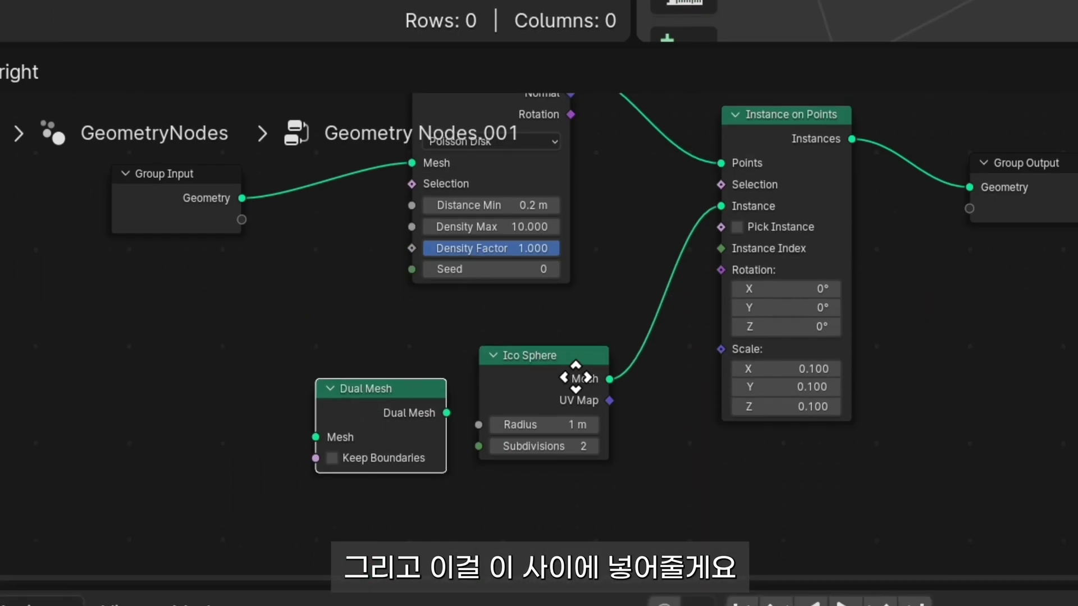
left_click(702, 339)
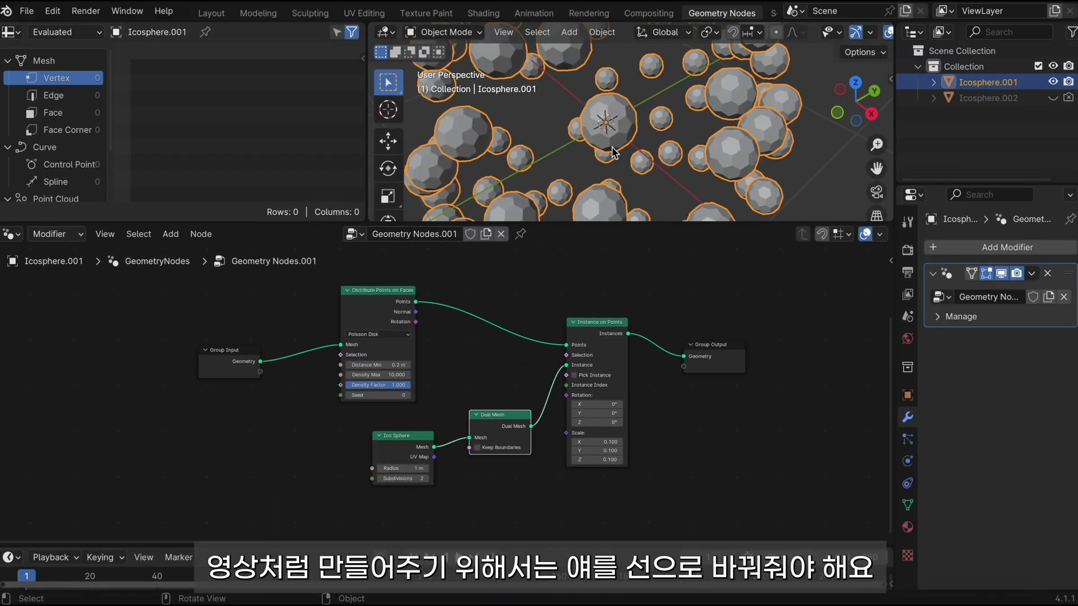
middle_click_drag(786, 337, 538, 364)
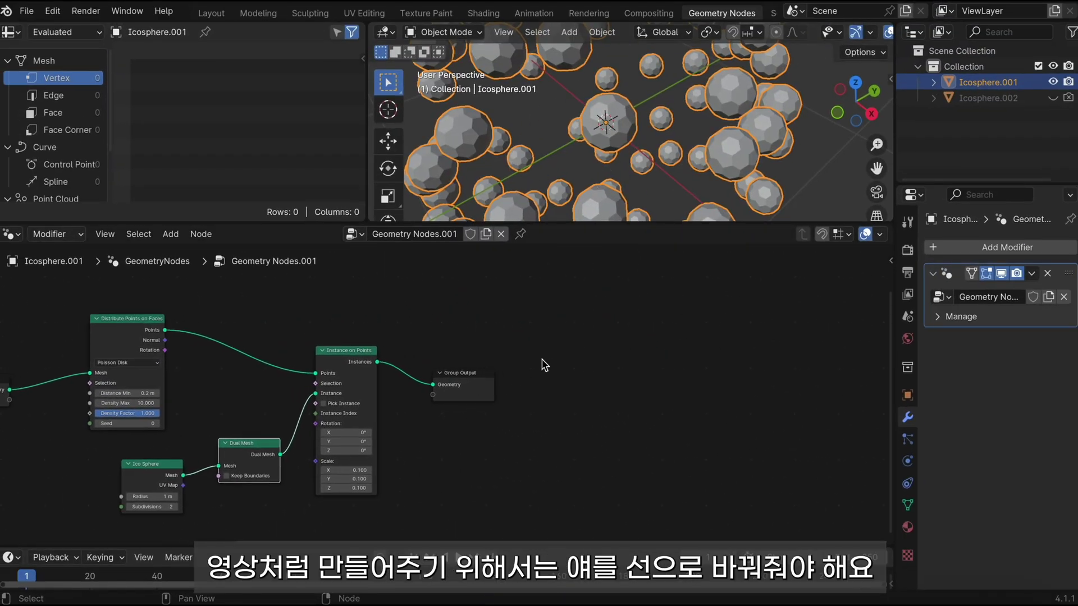
- Search 'mesh to' and drop a Mesh to Curve node onto the Dual Mesh–Instance on Points link
key("shift+a")
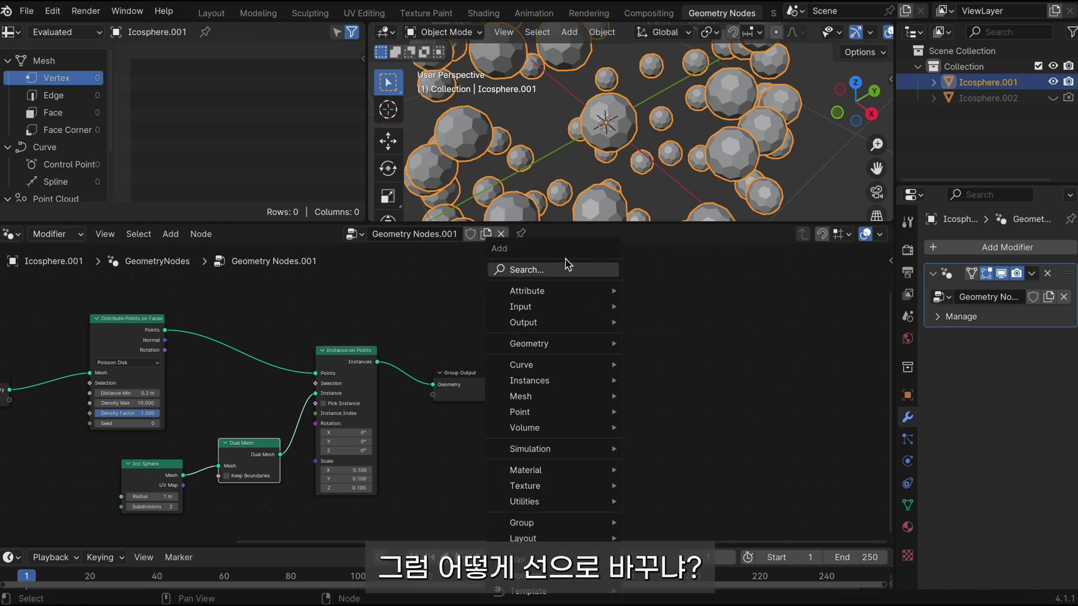
left_click(585, 273)
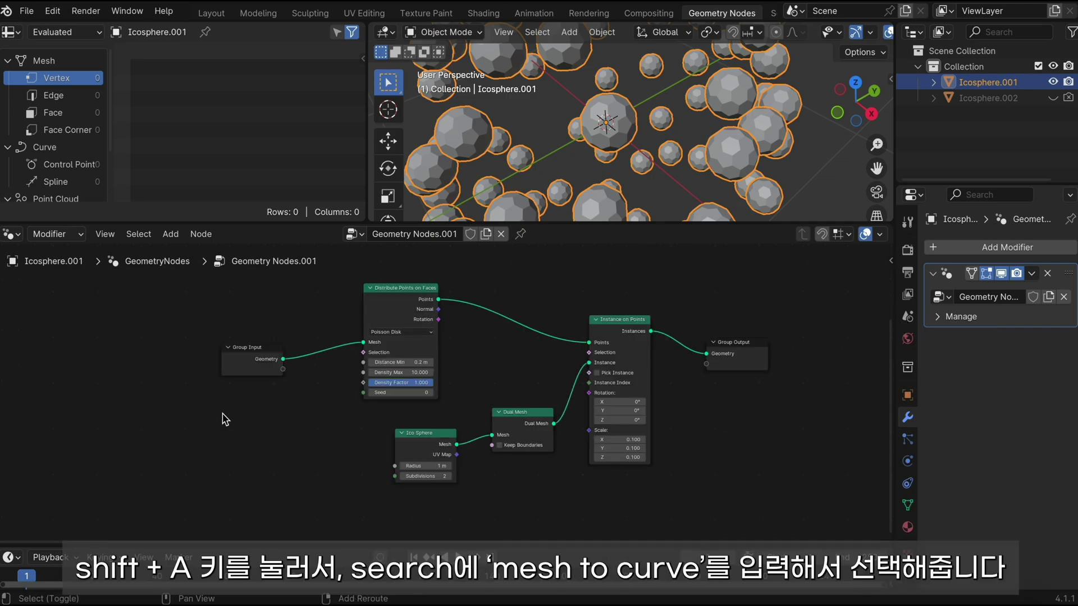
key("shift+a")
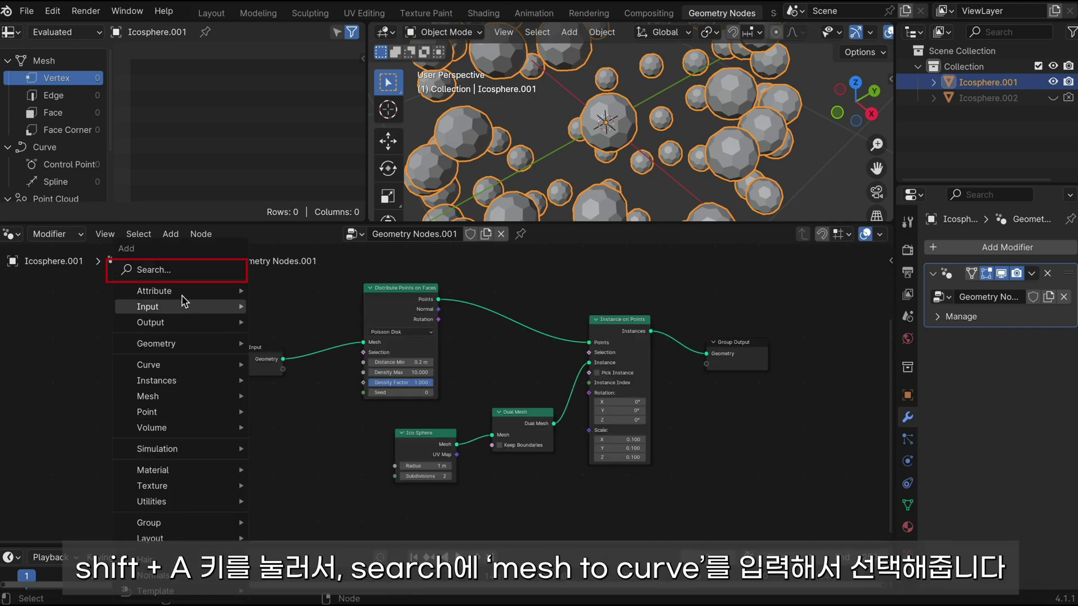
type("mesh to")
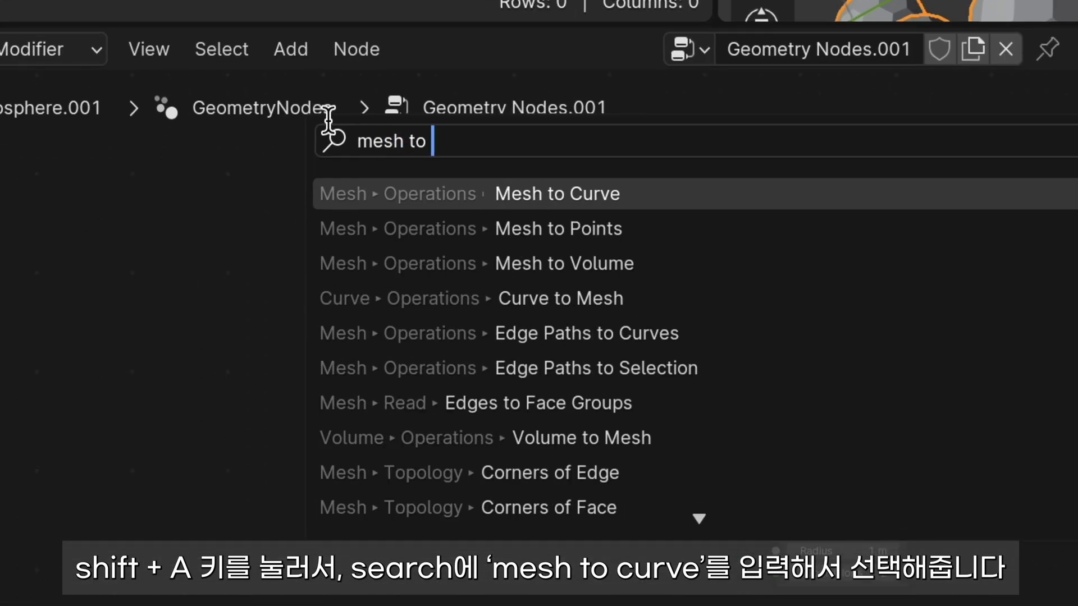
left_click(675, 191)
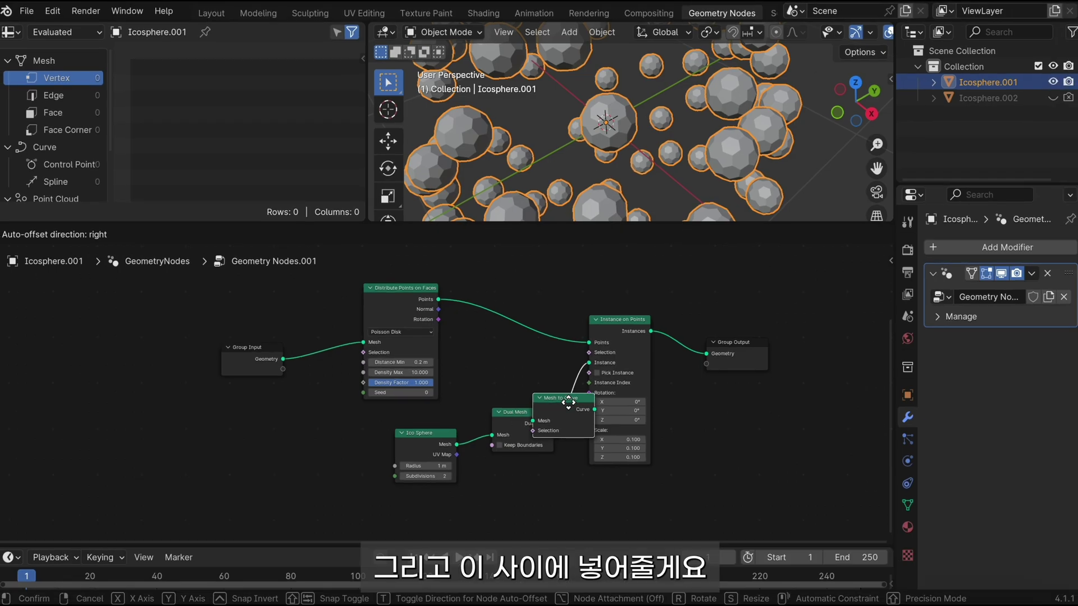
left_click(569, 402)
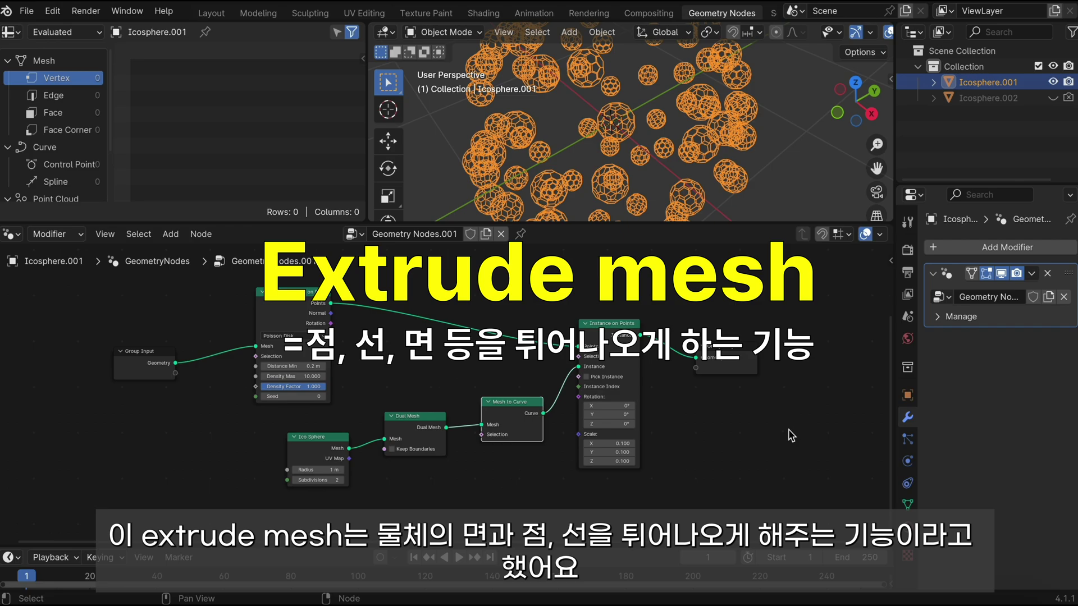
- Add an Extrude Mesh node and drop it onto the Mesh to Curve–Instance on Points link
key("shift+a")
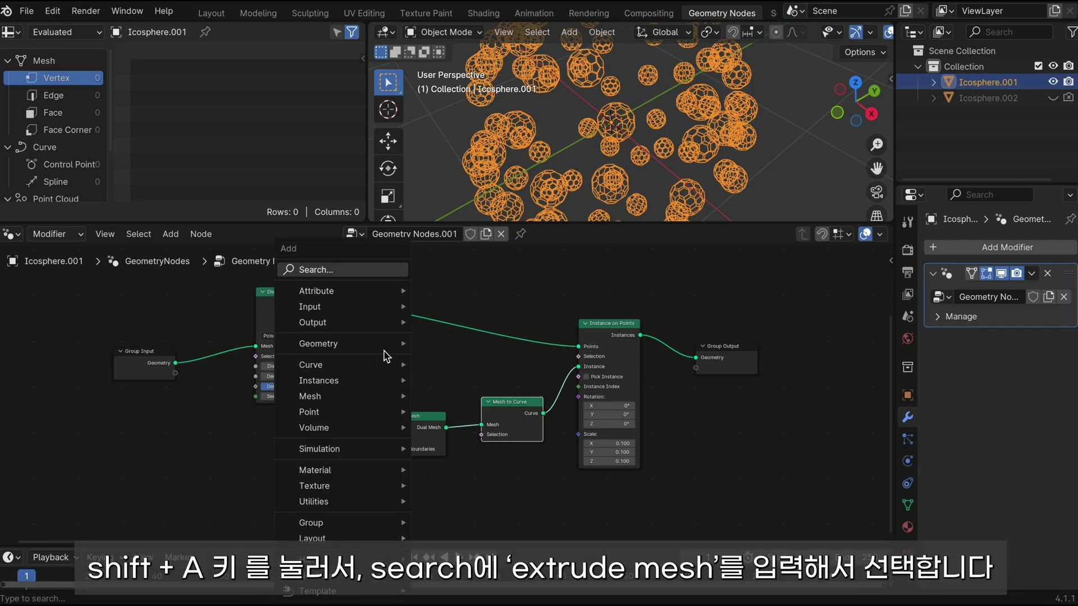
type("extru")
left_click(593, 181)
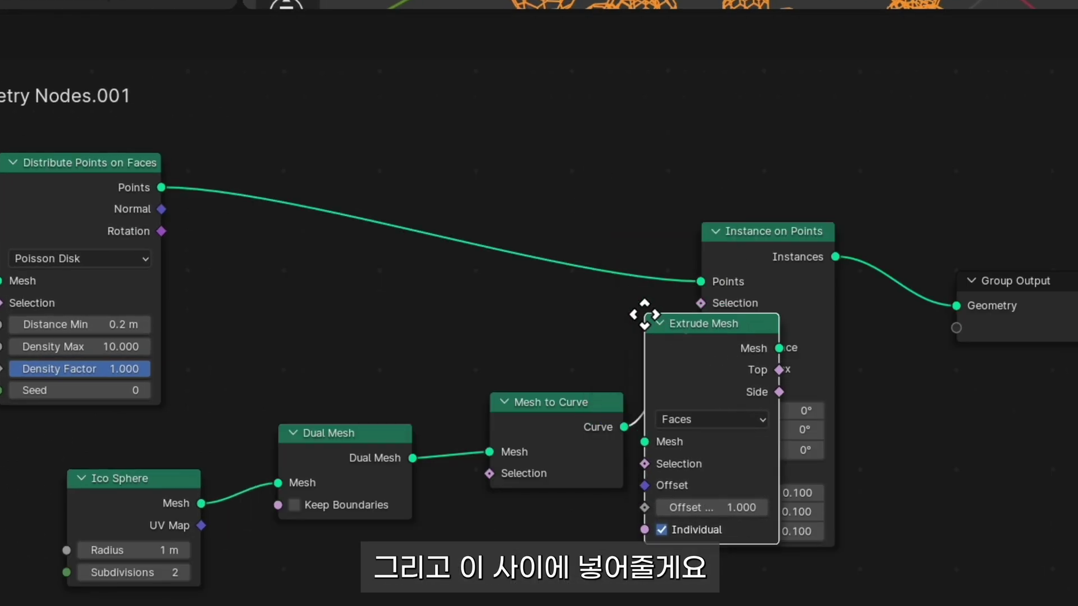
left_click(616, 357)
middle_click_drag(799, 430, 530, 332)
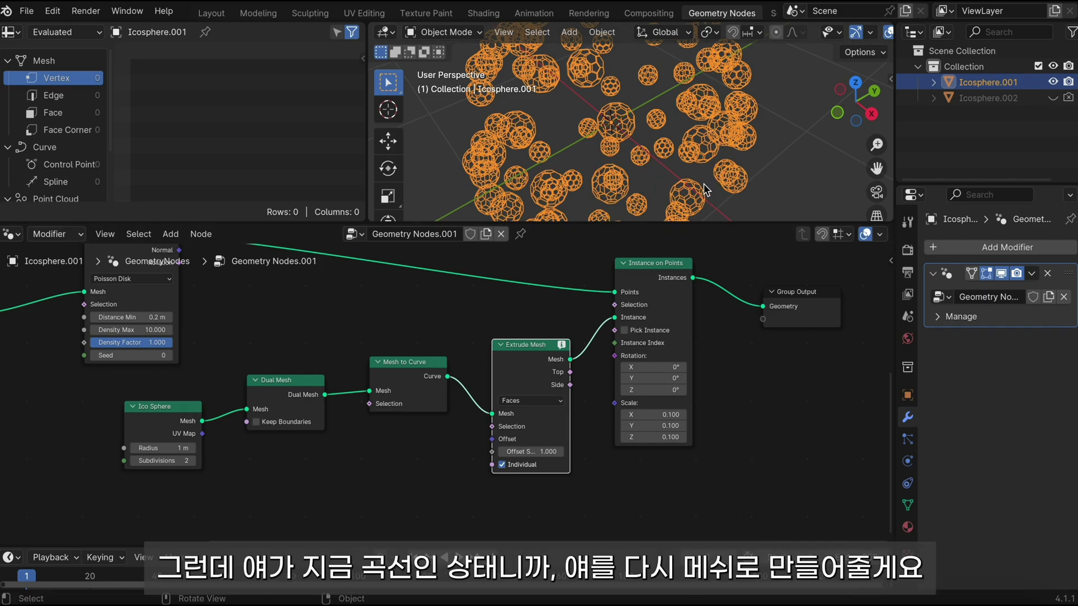
mouse_move(766, 388)
middle_mouse_down()
mouse_move(565, 361)
mouse_move(338, 385)
middle_mouse_up()
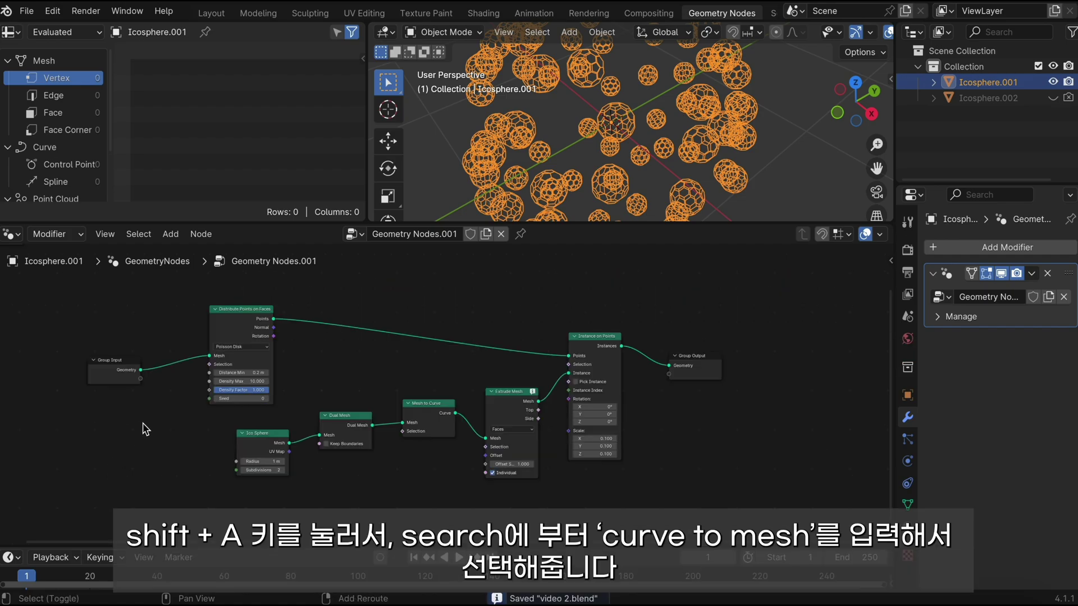
- Insert a Curve to Mesh node between Mesh to Curve and Extrude Mesh
key("shift+a")
left_click(142, 268)
type("cur")
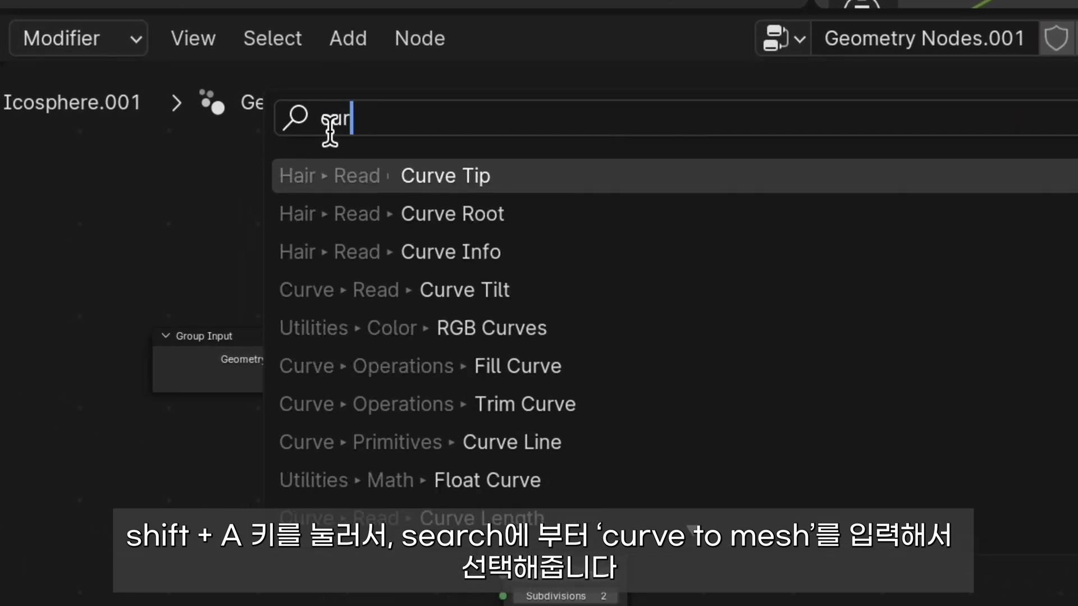
type("ve to mesh")
left_click(804, 162)
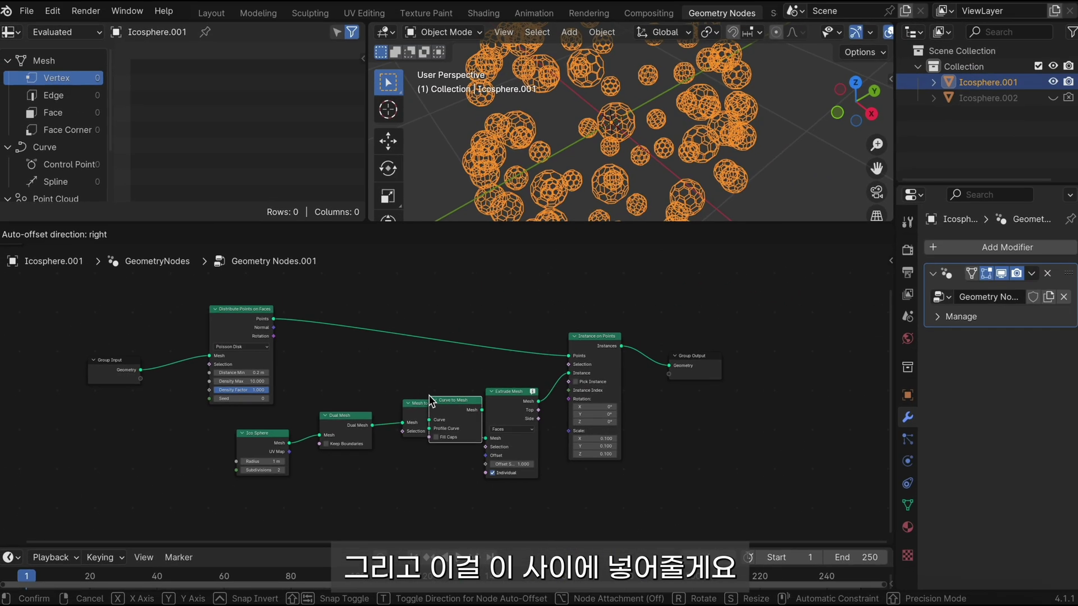
left_click(474, 403)
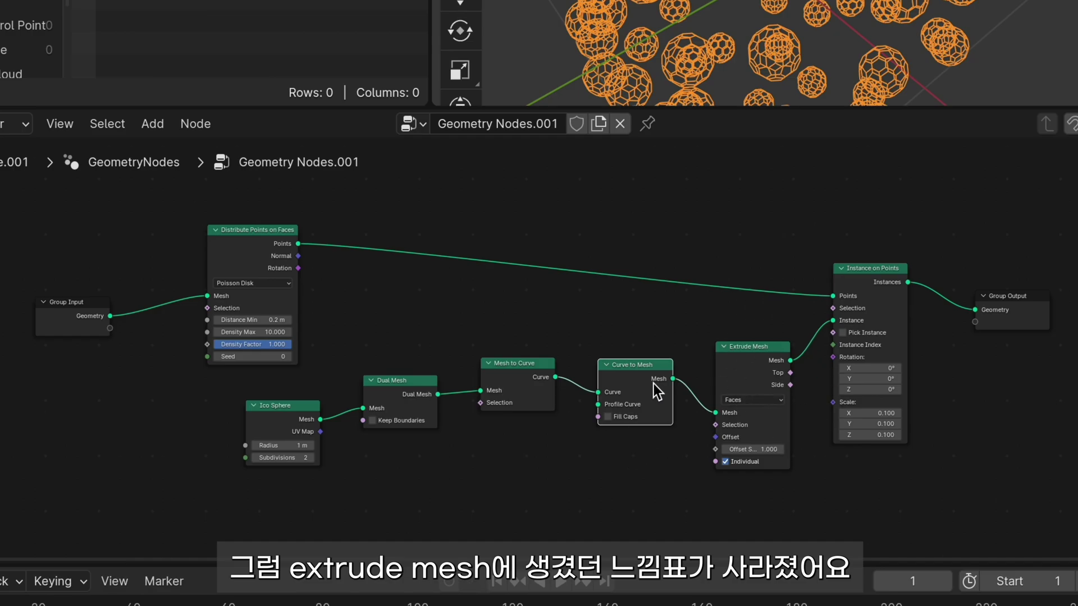
- Set Extrude Mesh to Edges mode with an offset scale of 0.8
left_click_drag(752, 449, 766, 449)
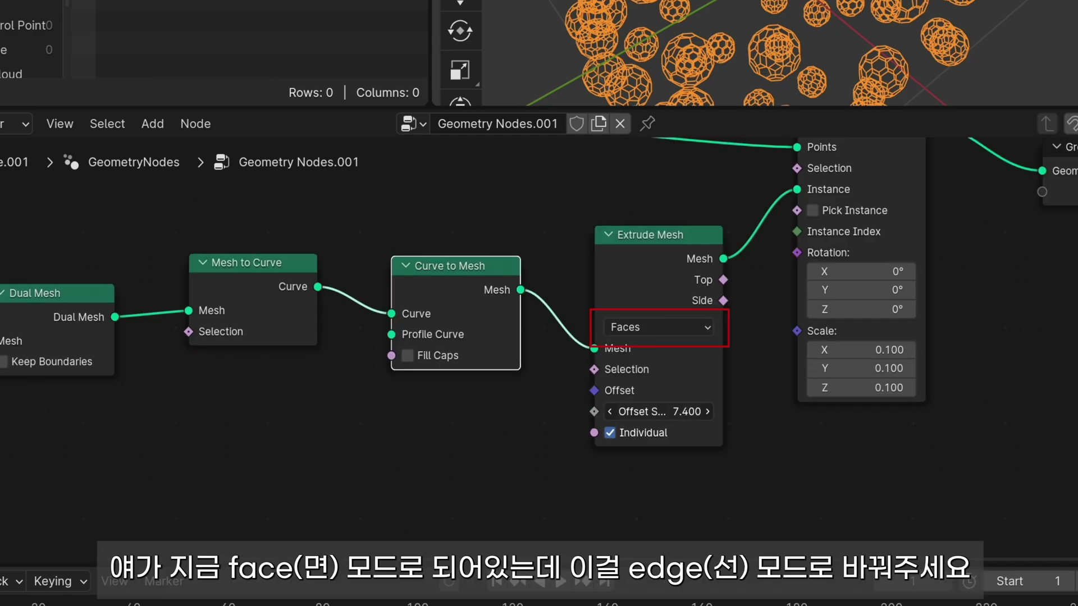
left_click(672, 329)
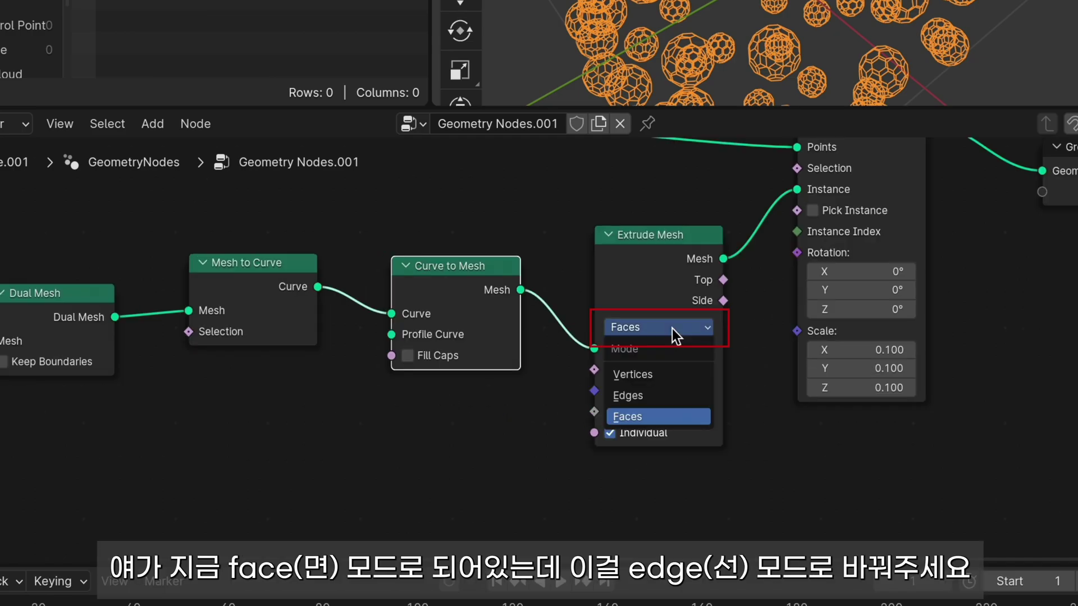
left_click(668, 397)
left_click_drag(528, 437, 505, 437)
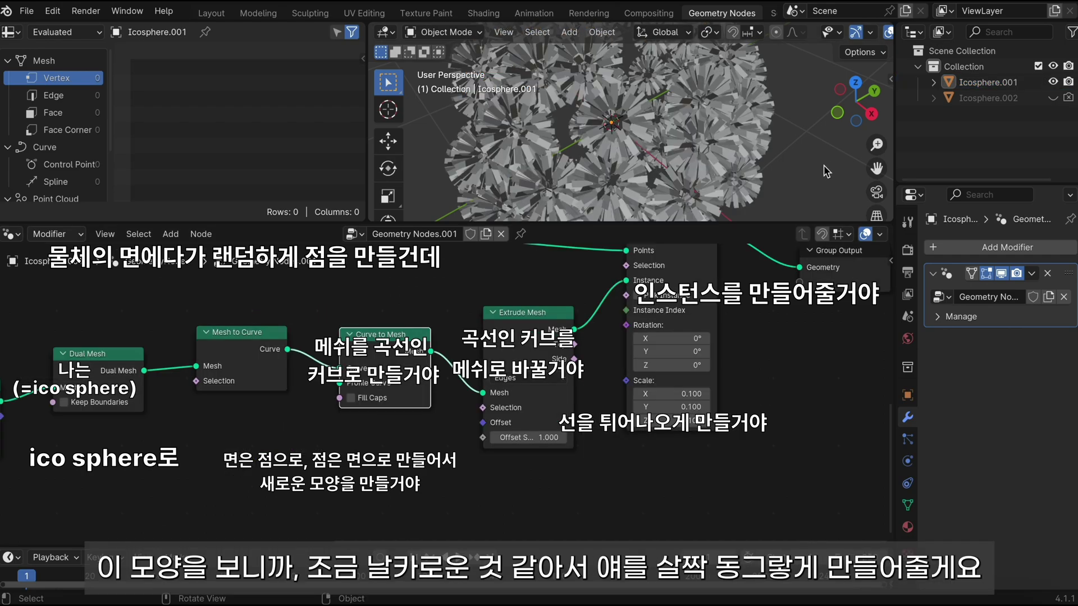
middle_click_drag(823, 165, 810, 177)
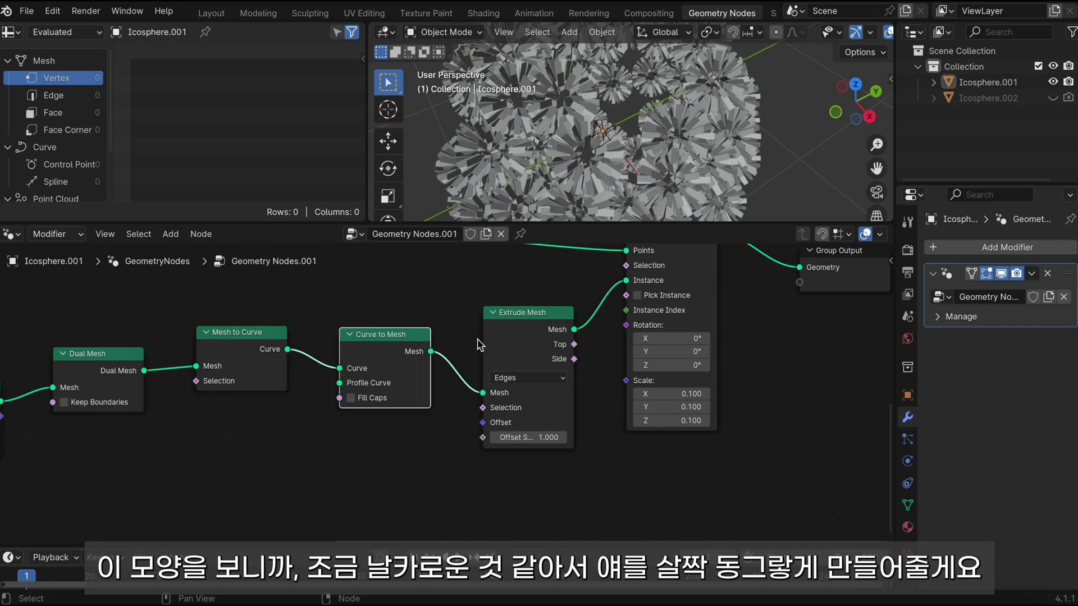
scroll(559, 422, "right", 2)
scroll(511, 435, "right", 5)
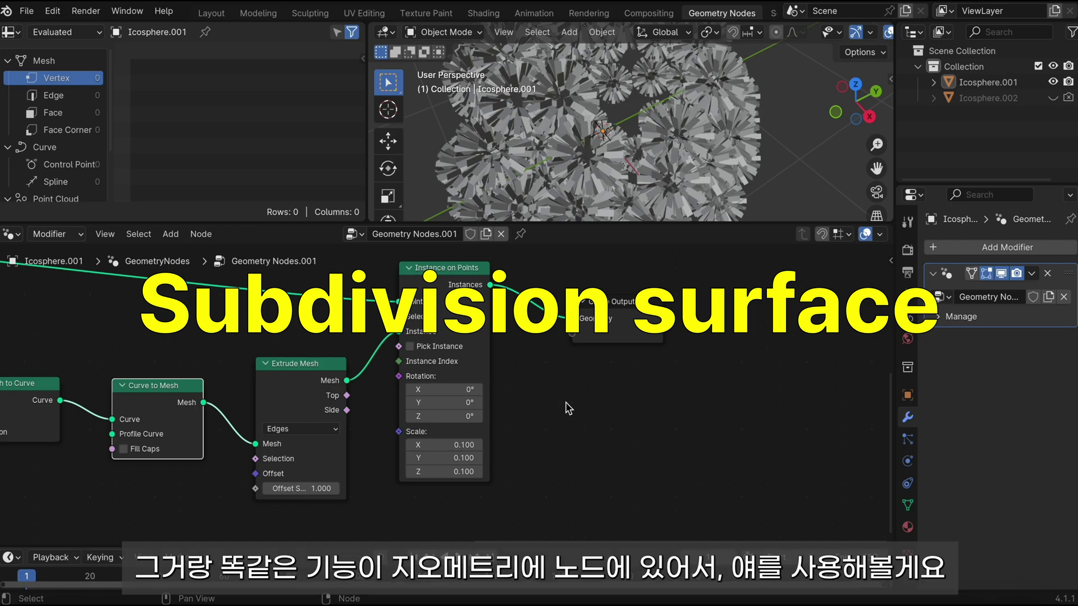
- Drop a Subdivision Surface node before Group Output, then mute it with M to compare
key("shift+a")
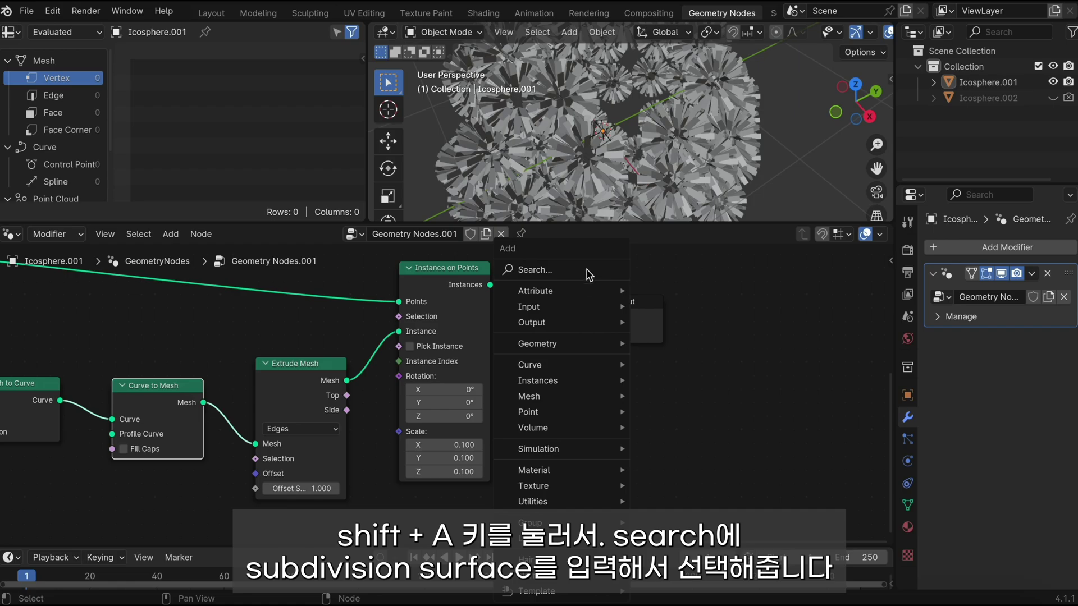
left_click(587, 270)
type("subdi")
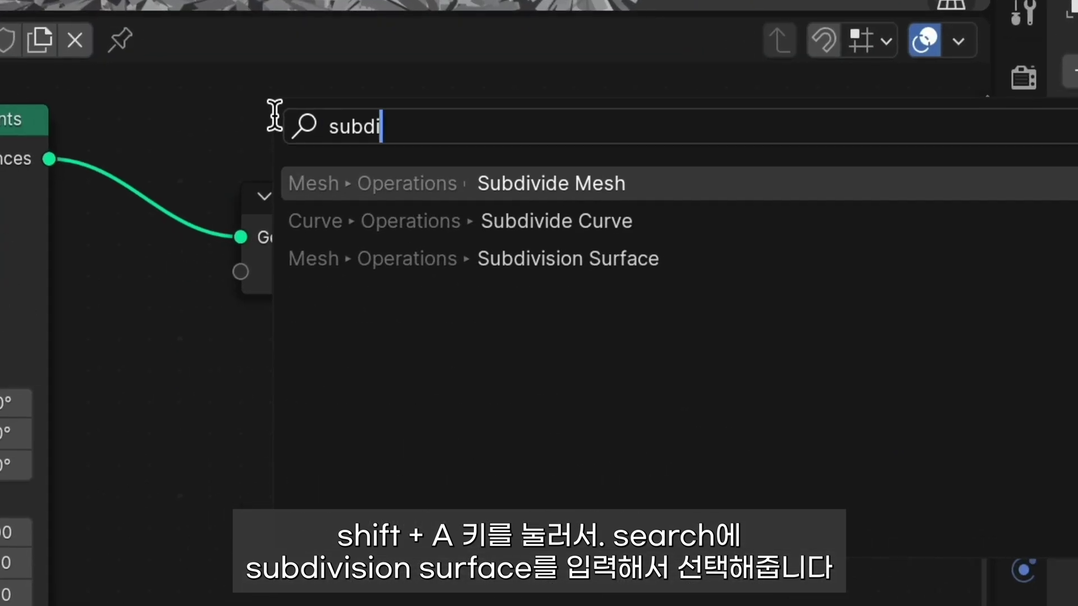
left_click(833, 258)
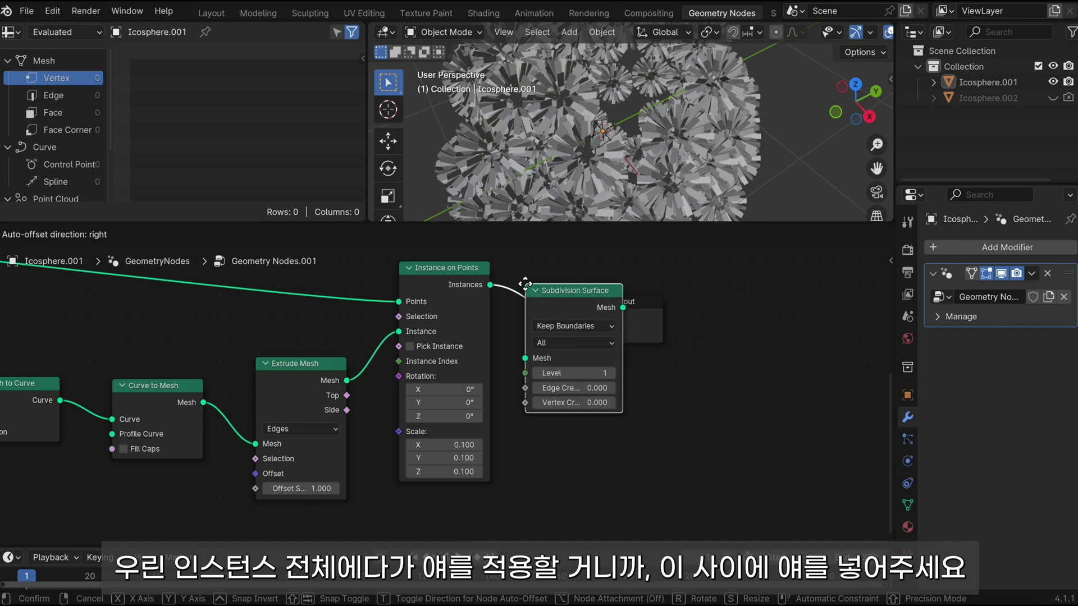
left_click(541, 284)
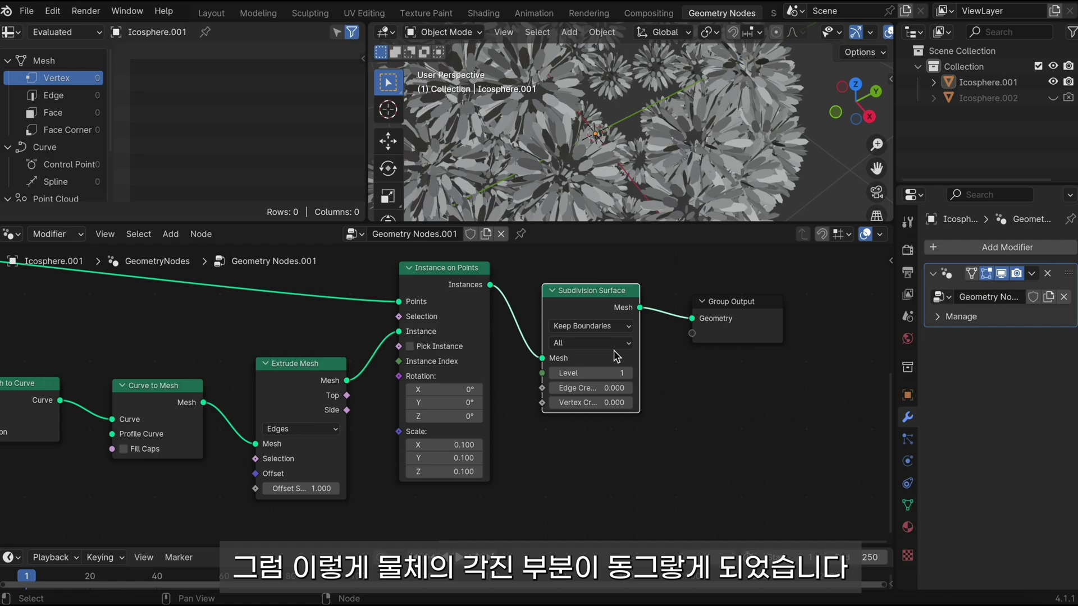
key("m")
key("m")
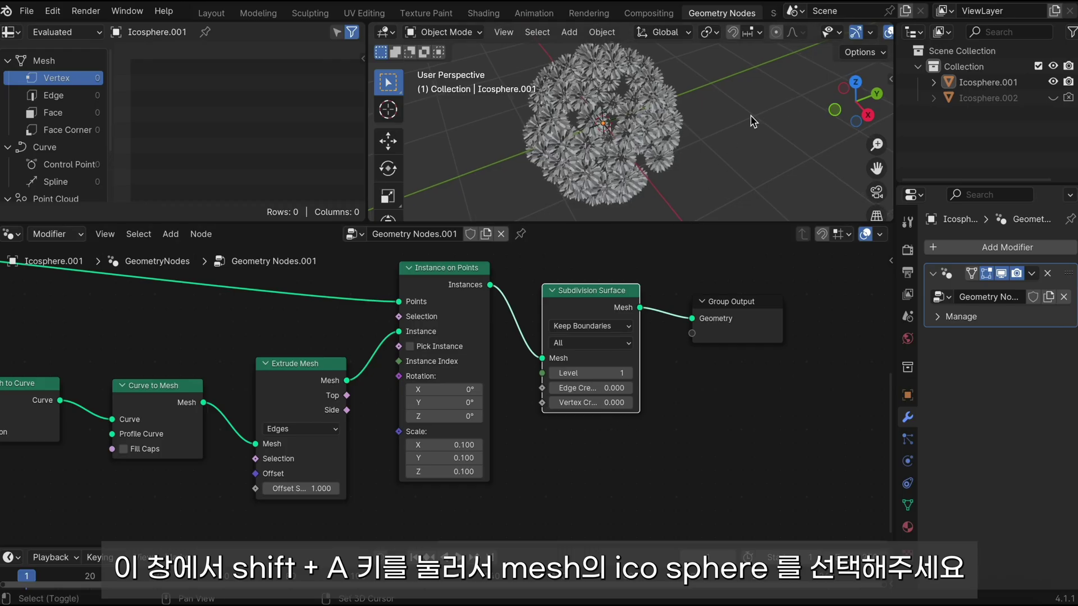
- Add an icosphere, move it along X beside the flower sphere, and scale it smaller
key("shift+a")
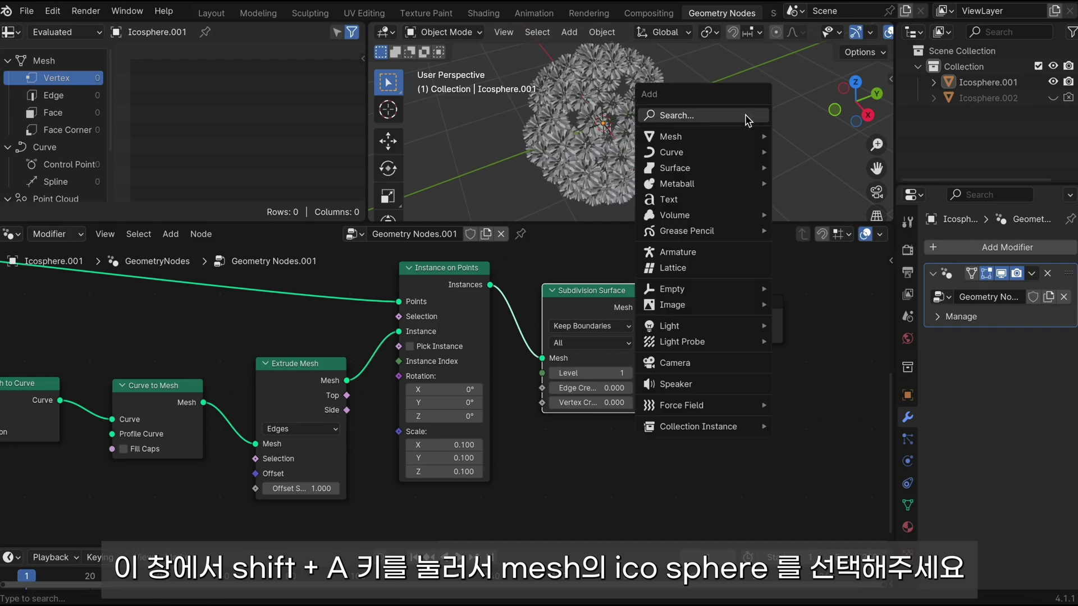
mouse_move(672, 137)
left_click(833, 205)
key("g")
key("x")
left_click(759, 124)
key("s")
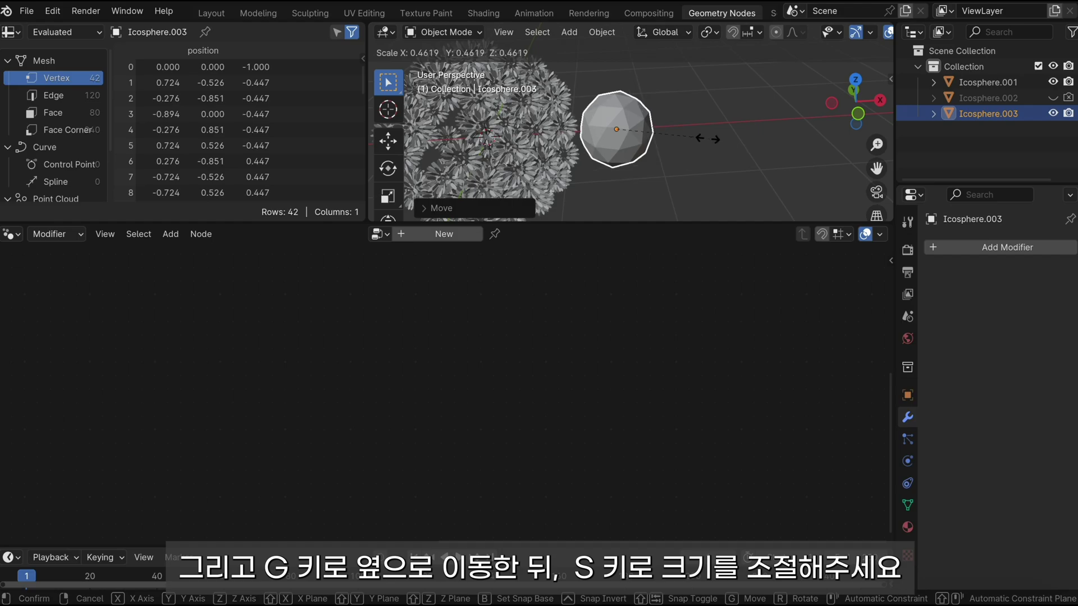
left_click(696, 141)
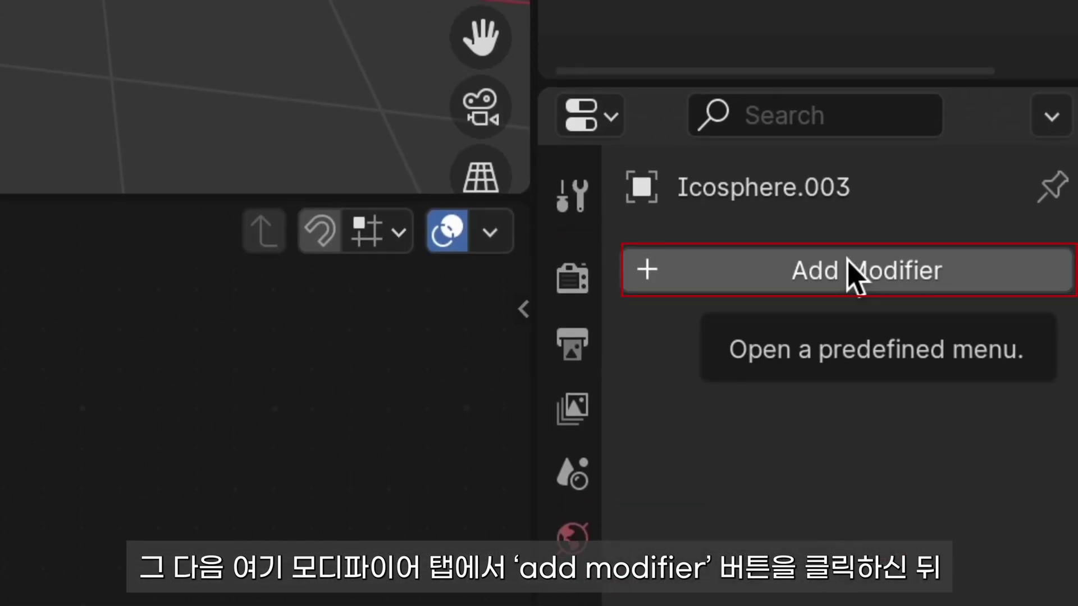
- Give the new icosphere a Wireframe modifier
left_click(848, 261)
left_click(789, 207)
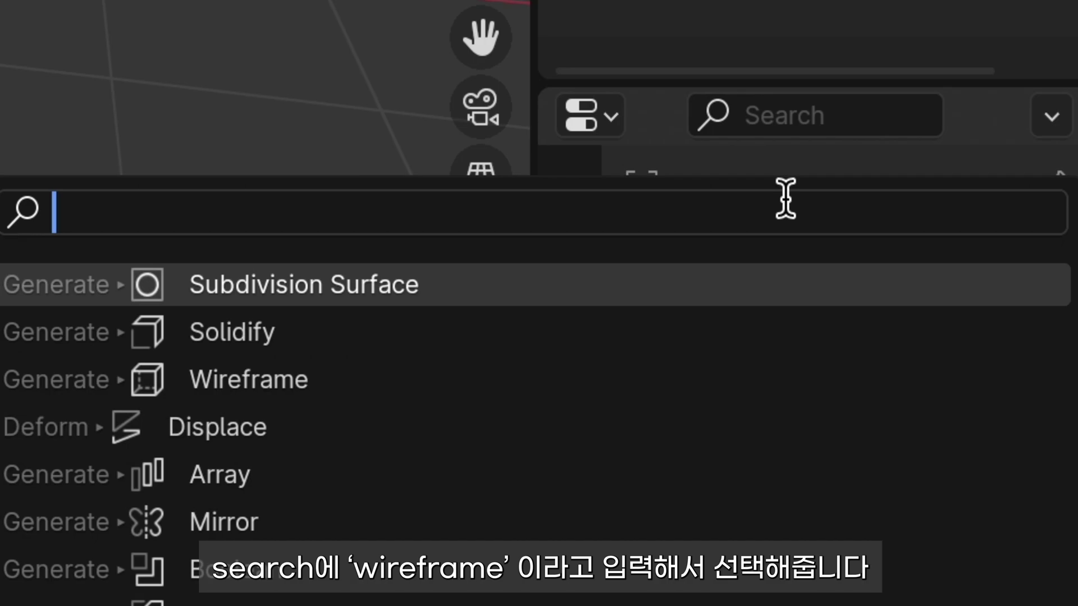
type("w")
key("Return")
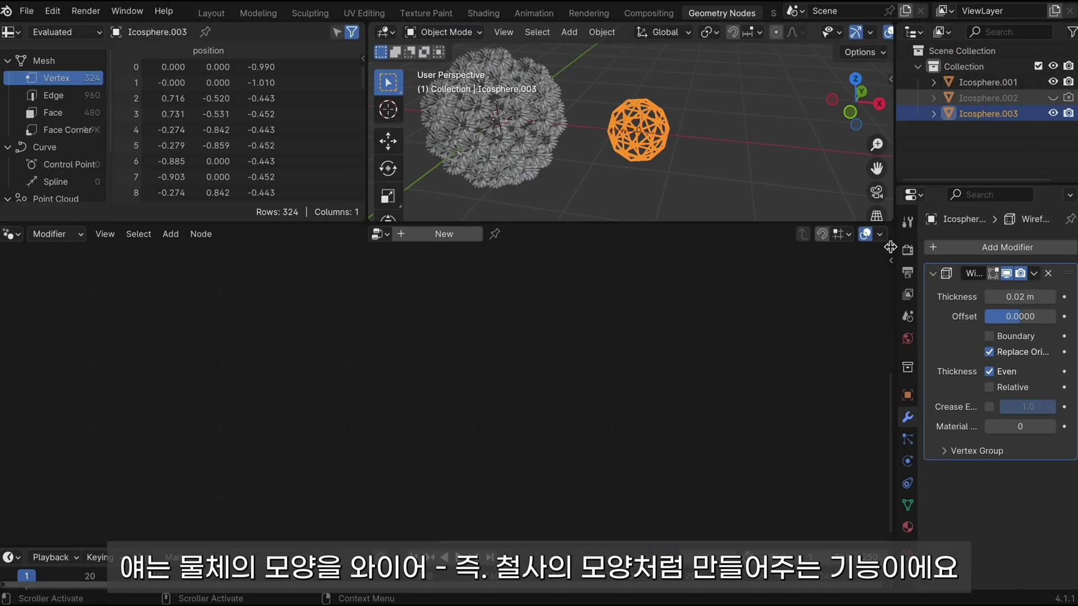
scroll(658, 157, "up", 4)
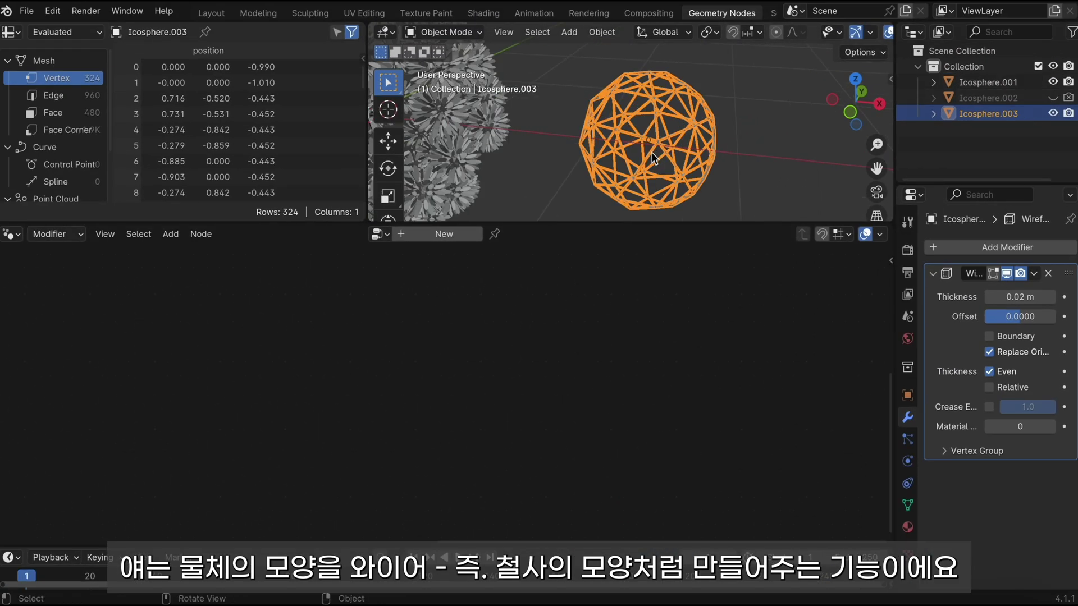
mouse_move(699, 158)
middle_mouse_down()
mouse_move(672, 141)
mouse_move(704, 150)
middle_mouse_up()
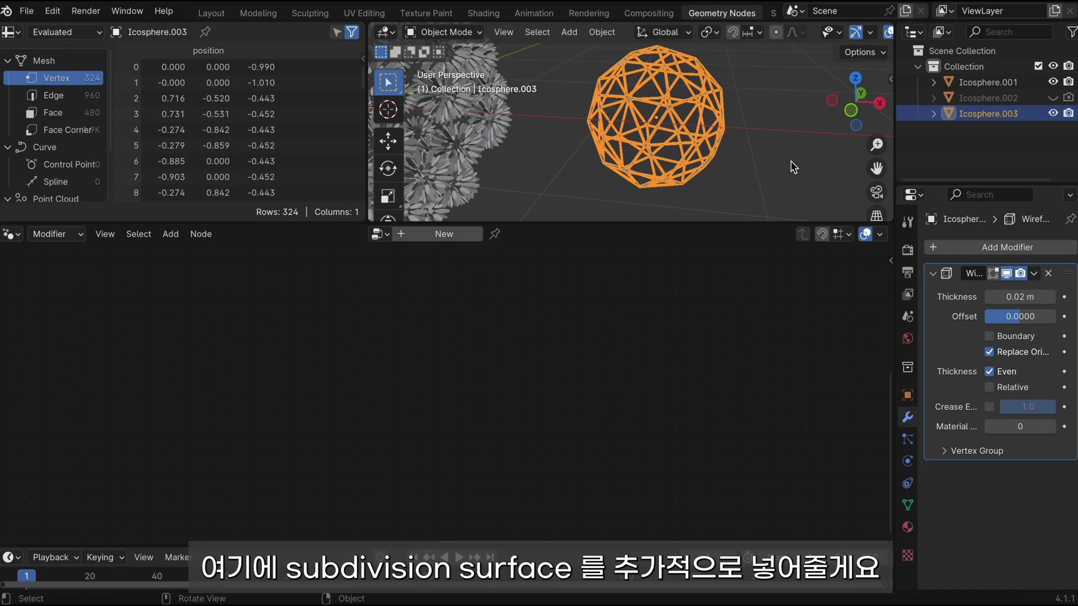
- Search the modifier list for 'subd' to add Subdivision Surface to the wire ball
left_click(992, 251)
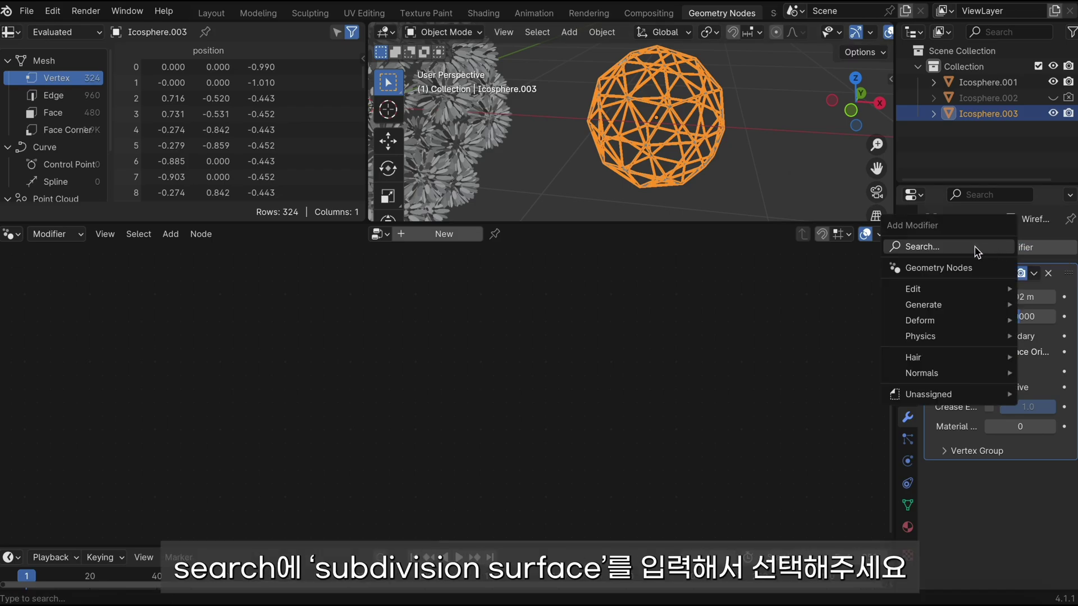
left_click(991, 248)
type("subd")
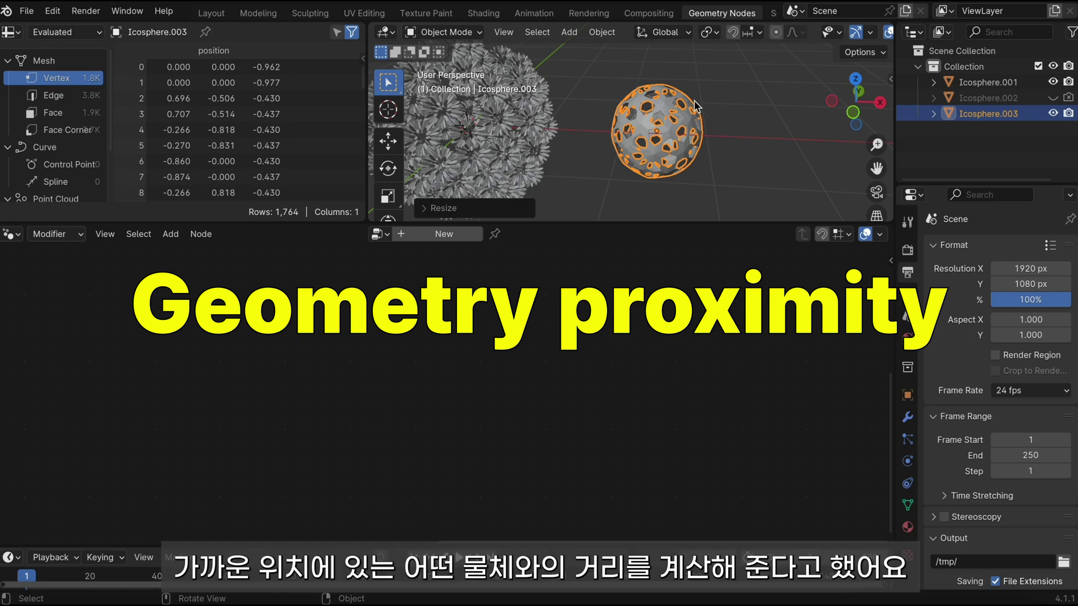
- Add a Geometry Proximity node and connect its Position output to Instance on Points Scale
middle_click_drag(652, 72, 672, 81, "shift")
scroll(673, 81, "down", 3)
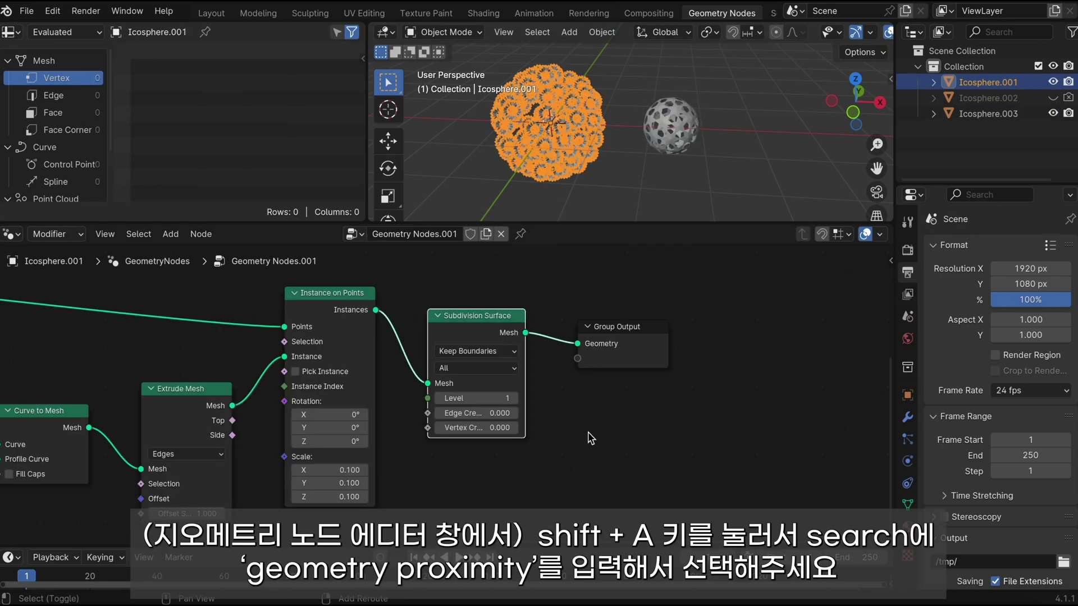
key("shift+a")
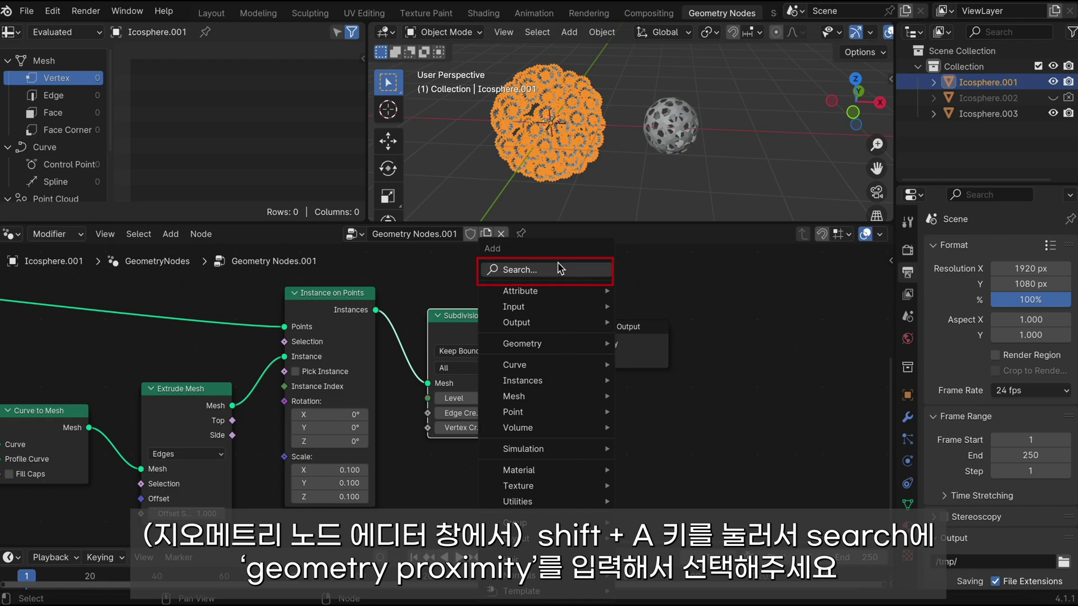
left_click(556, 267)
type("geometry pr")
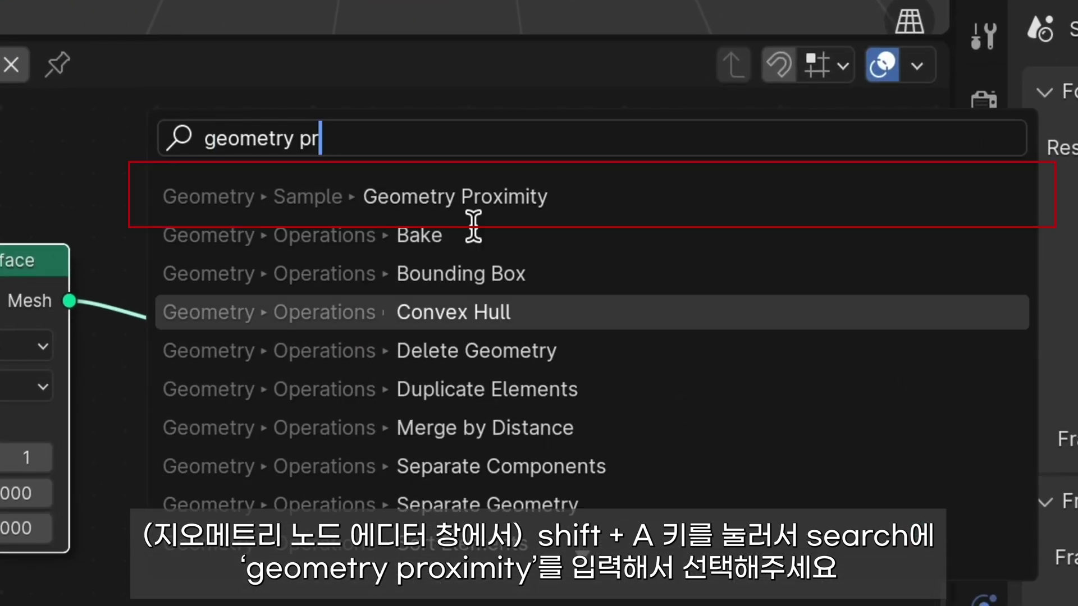
left_click(661, 191)
left_click(418, 409)
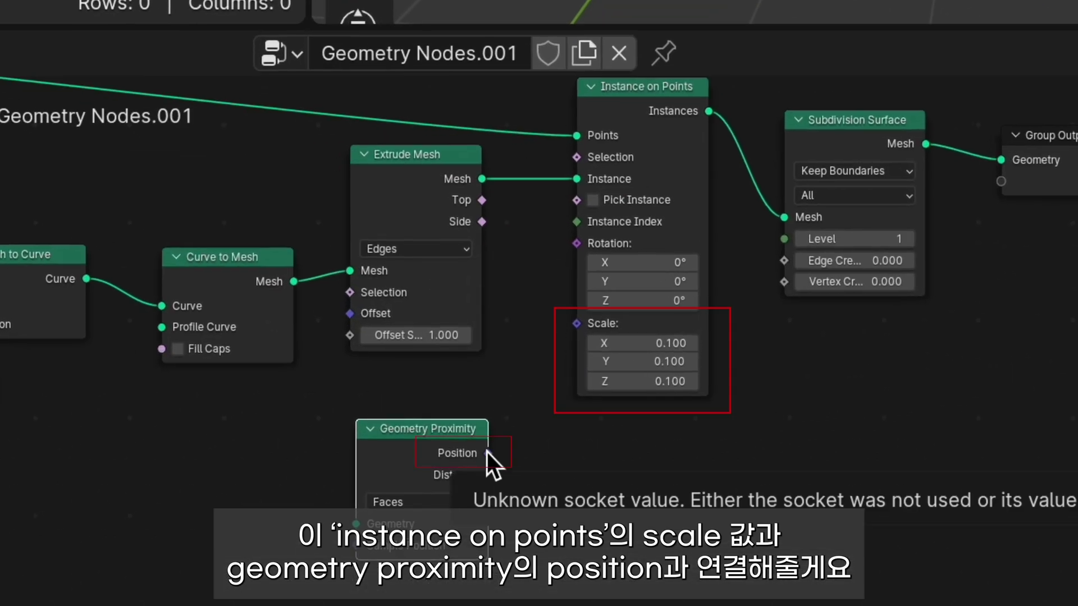
mouse_move(488, 453)
left_mouse_down()
mouse_move(560, 328)
mouse_move(560, 253)
left_mouse_up()
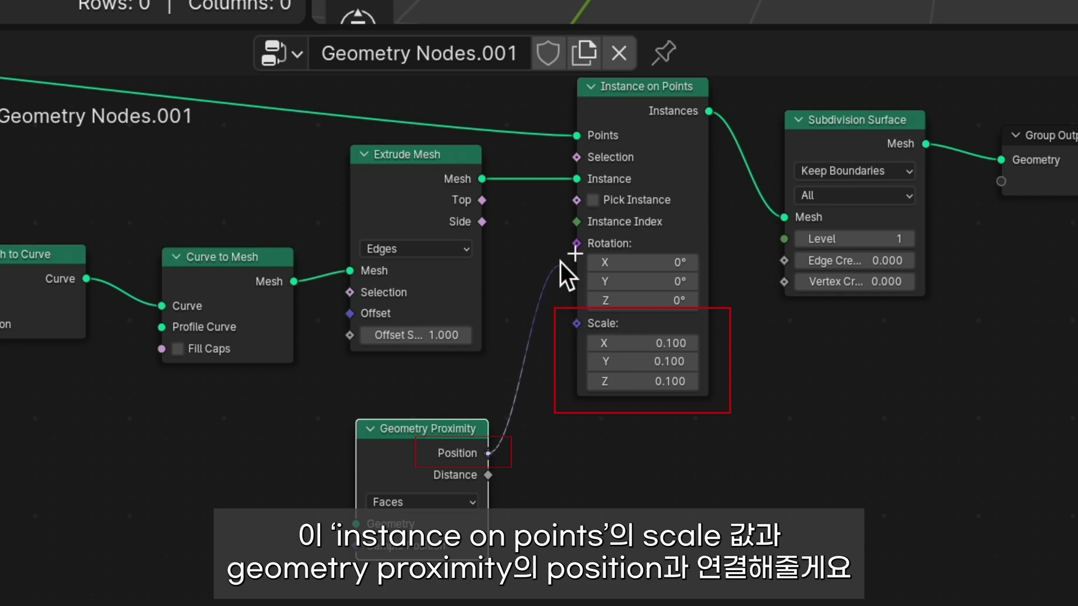
left_click_drag(560, 253, 573, 321)
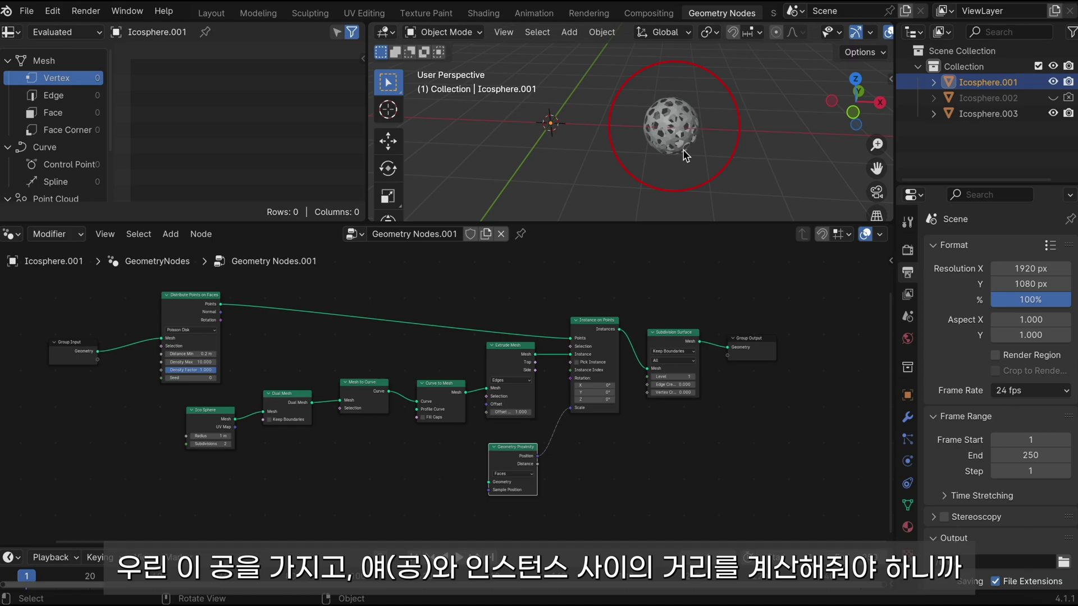
- Drag Icosphere.003 into the tree as Object Info and wire its Geometry into Geometry Proximity
left_click(667, 130)
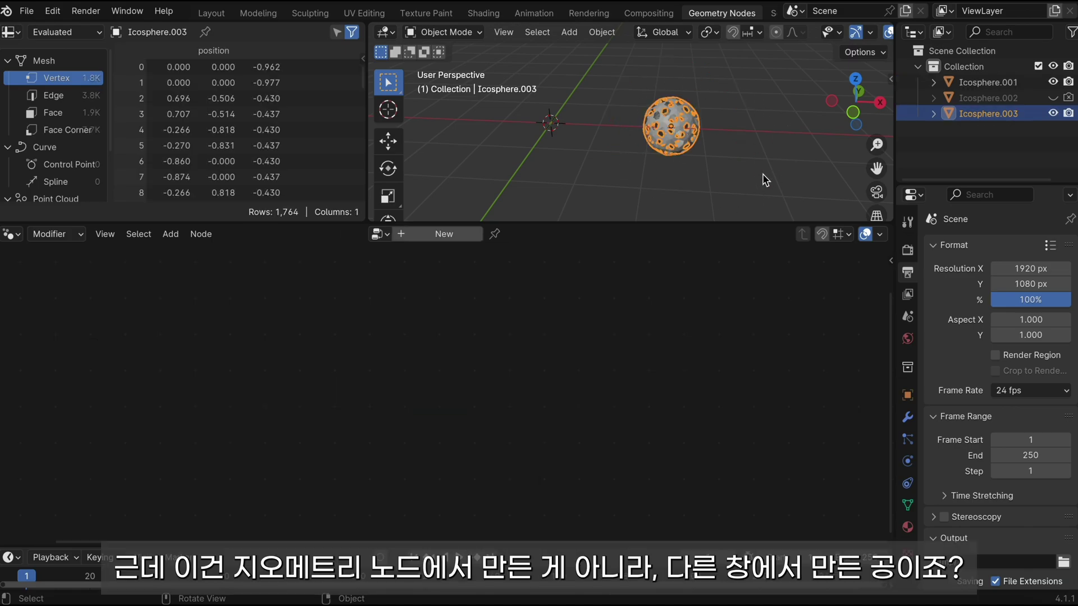
left_click(973, 82)
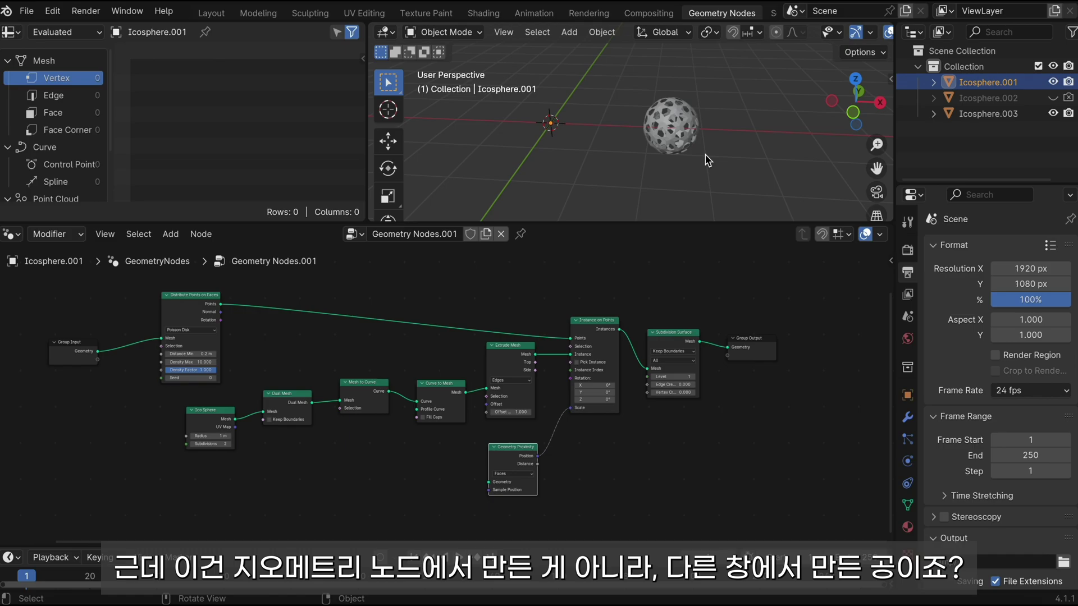
mouse_move(996, 117)
left_mouse_down()
mouse_move(422, 355)
mouse_move(372, 481)
left_mouse_up()
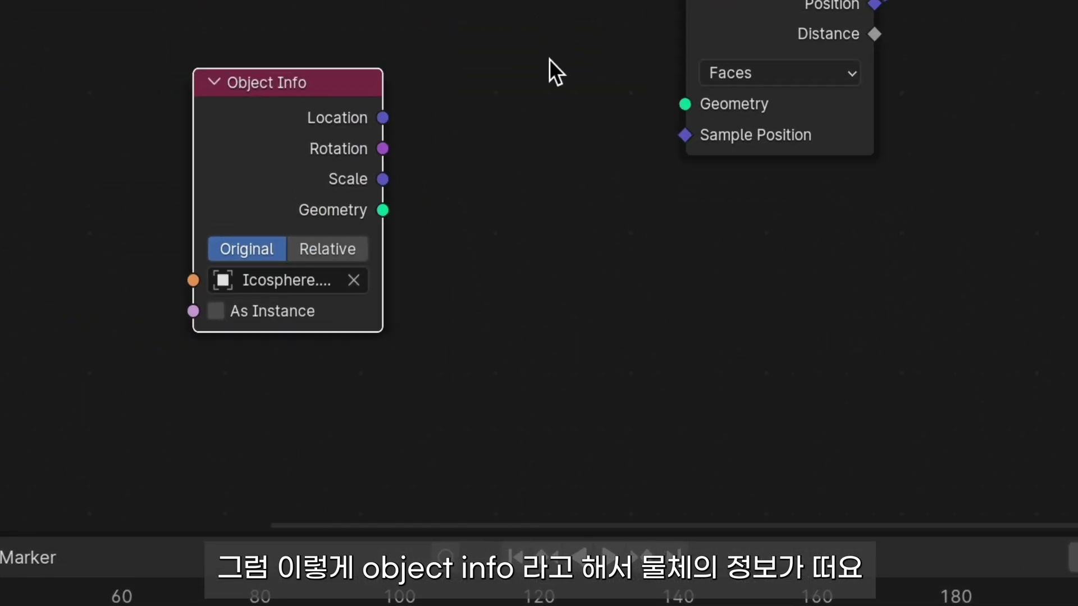
middle_click_drag(549, 58, 515, 105)
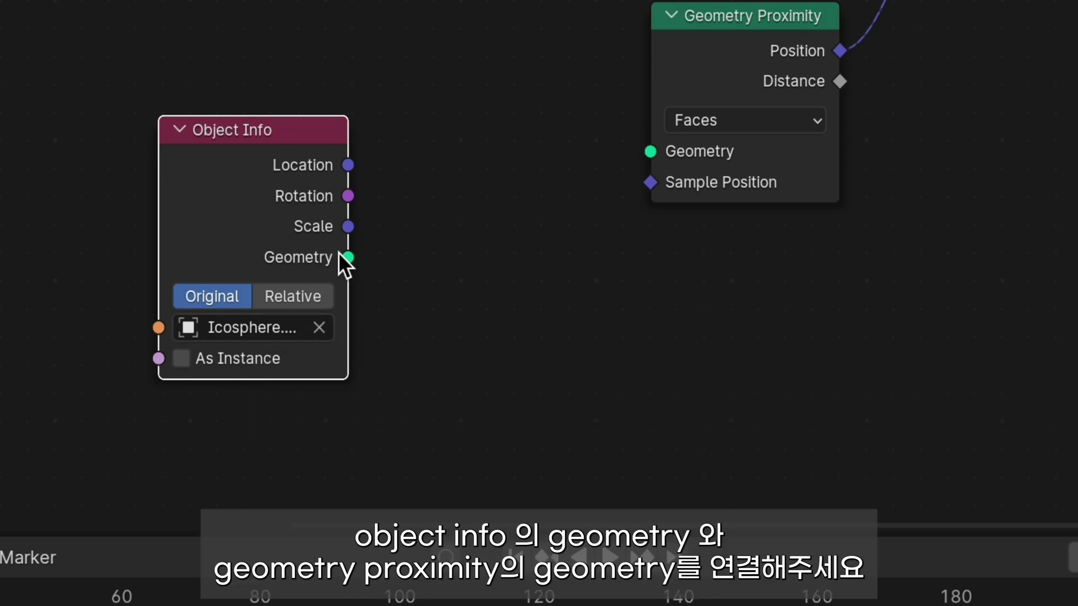
mouse_move(360, 258)
left_mouse_down()
mouse_move(622, 163)
mouse_move(641, 136)
left_mouse_up()
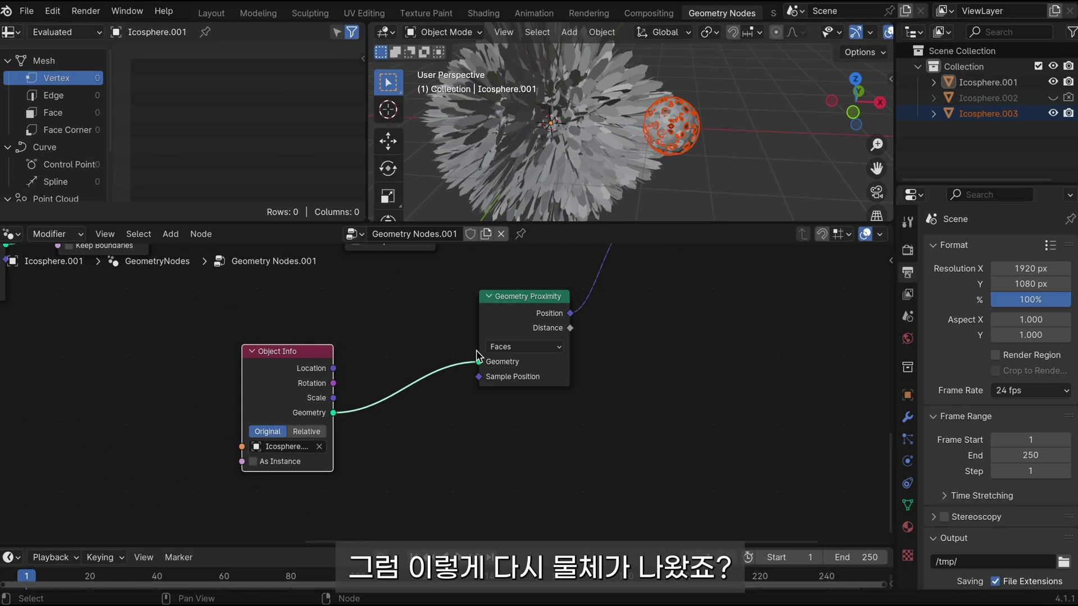
left_click_drag(668, 147, 630, 157)
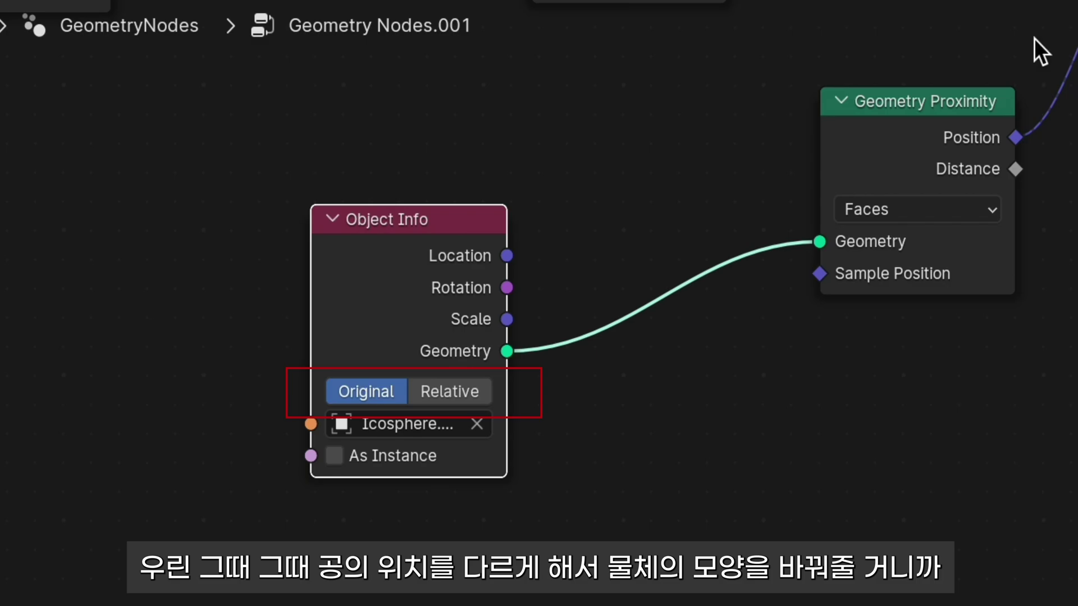
- Set the Object Info node to Relative, then select Icosphere.003 and move it with G
left_click(460, 396)
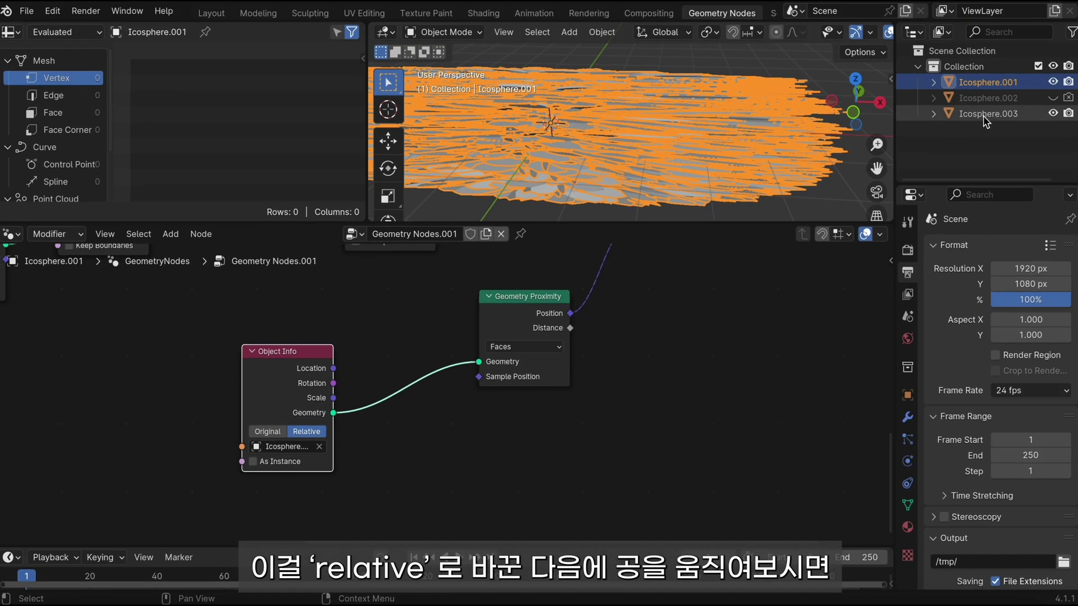
left_click(983, 116)
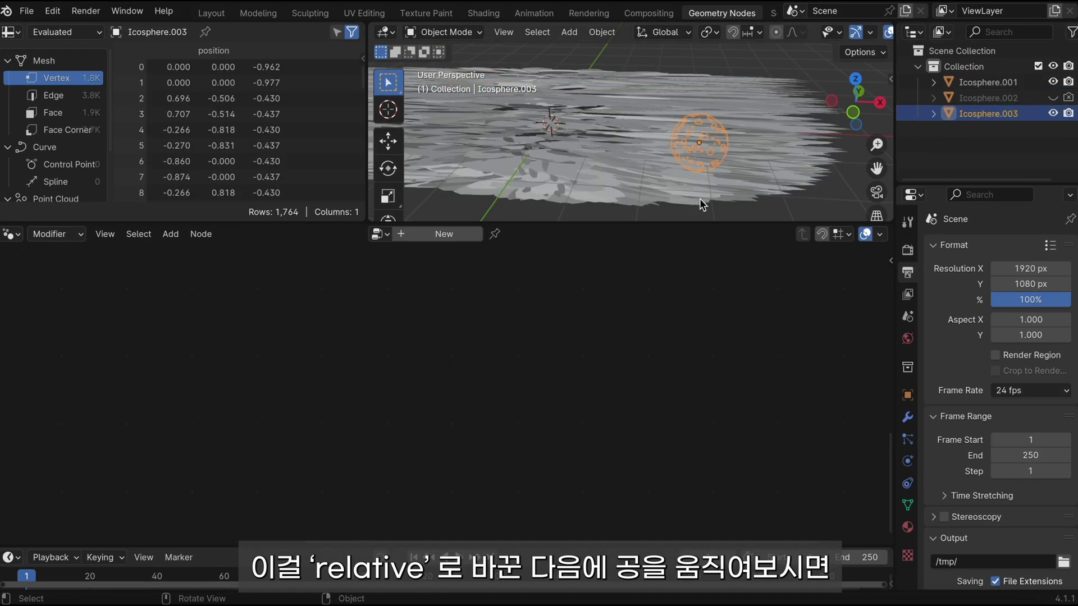
key("g")
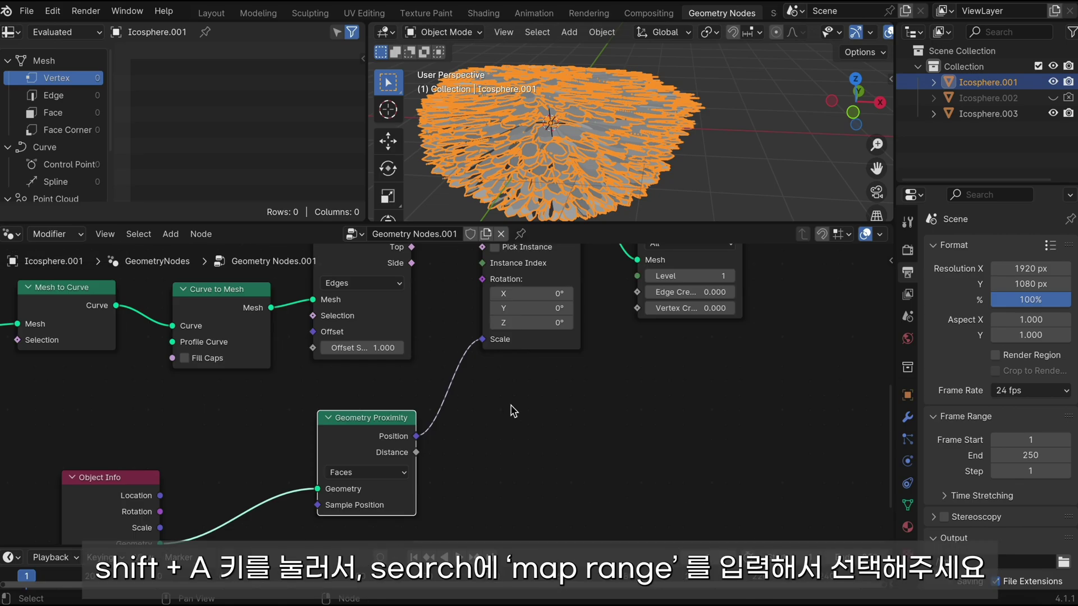
- Insert a Map Range node on the Geometry Proximity to Scale link
key("shift+a")
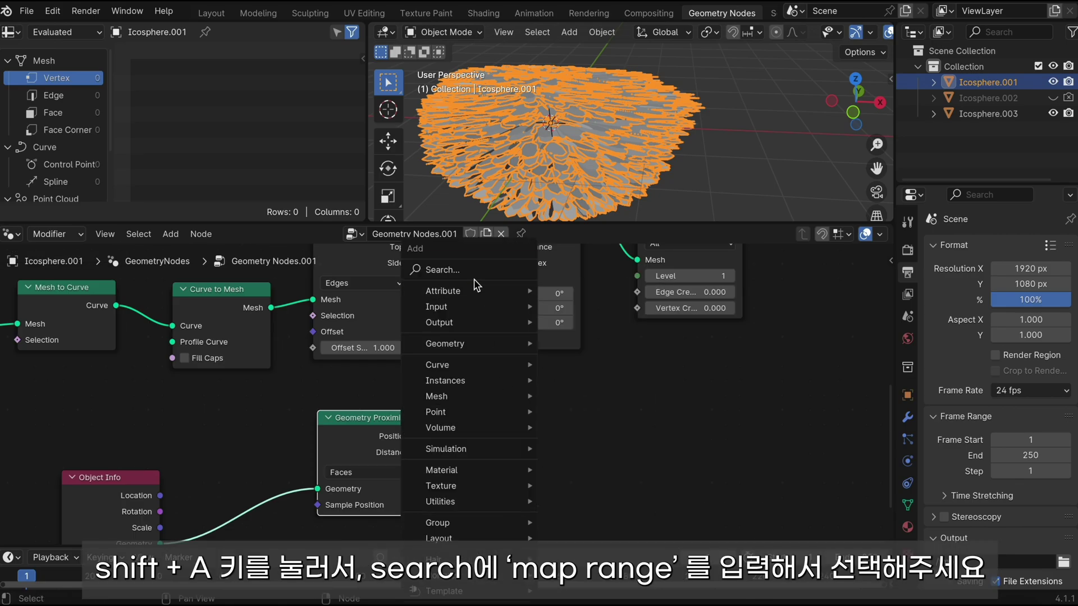
type("mapt")
key("BackSpace")
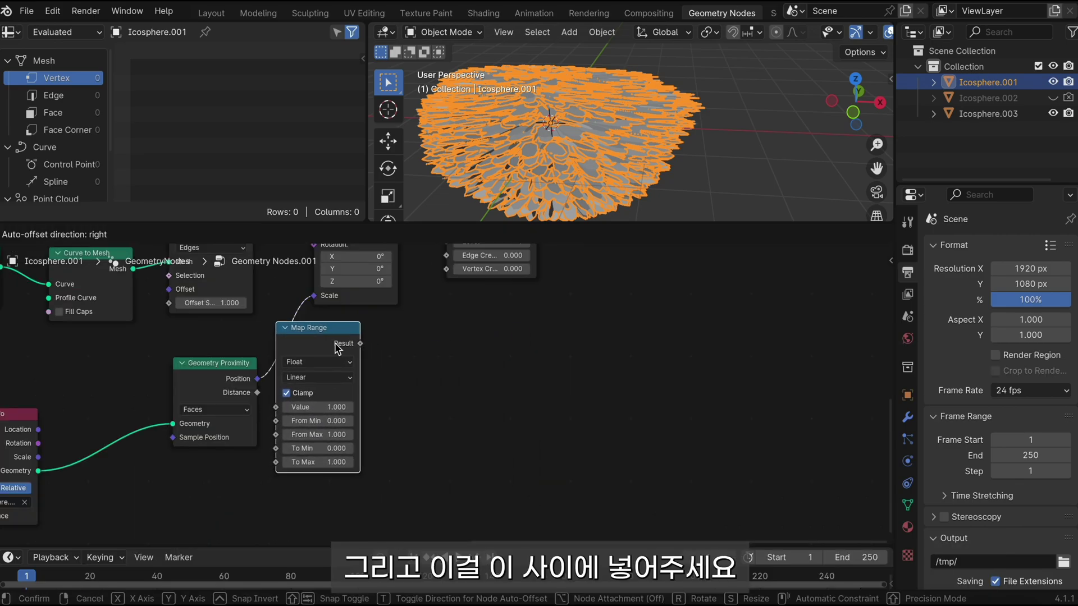
left_click(354, 358)
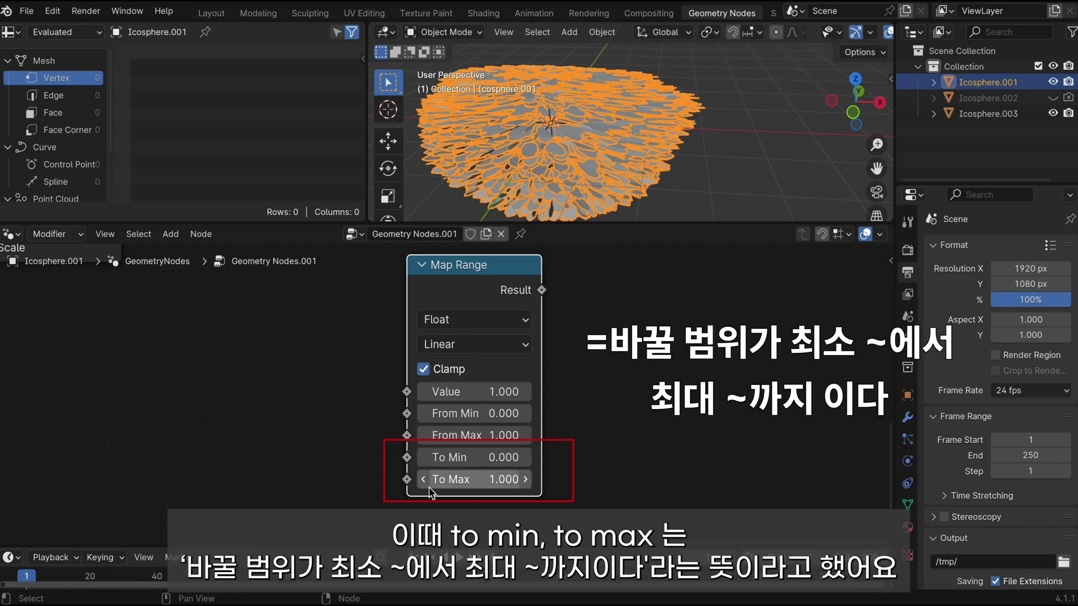
mouse_move(473, 479)
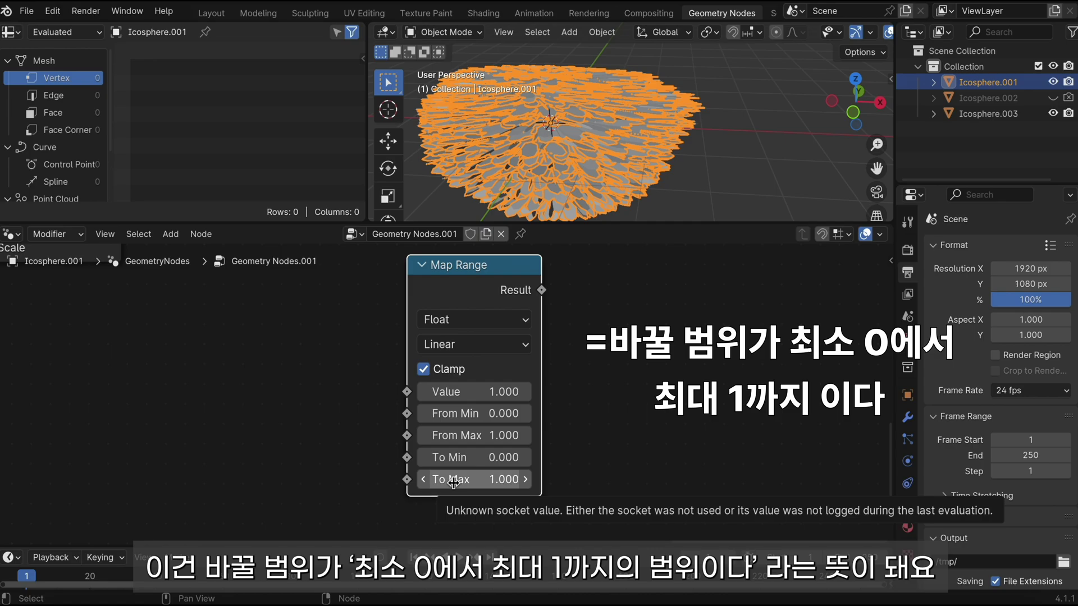
- Set the Map Range To Max to 0.7, then move the ball beside the flowers
scroll(458, 484, "down", 2)
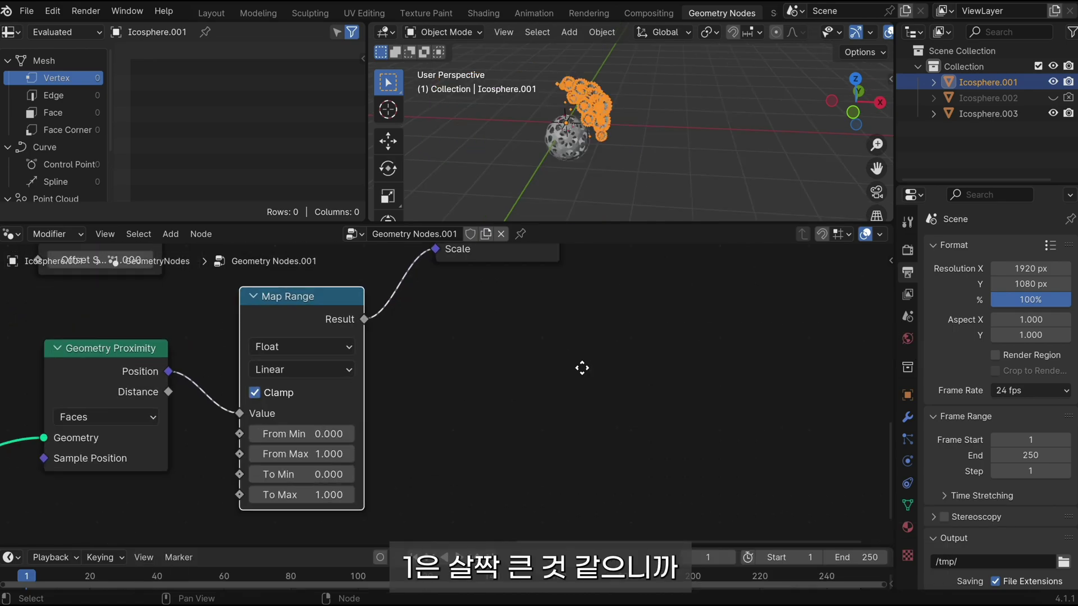
middle_click_drag(582, 368, 773, 327)
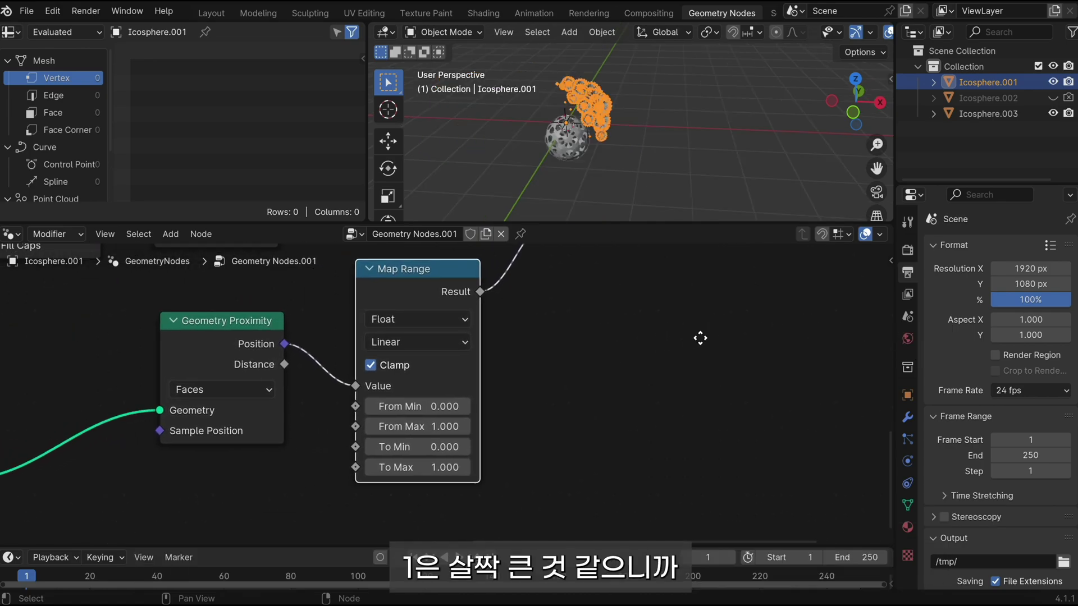
scroll(543, 424, "up", 1)
left_click(518, 452)
type("0.7")
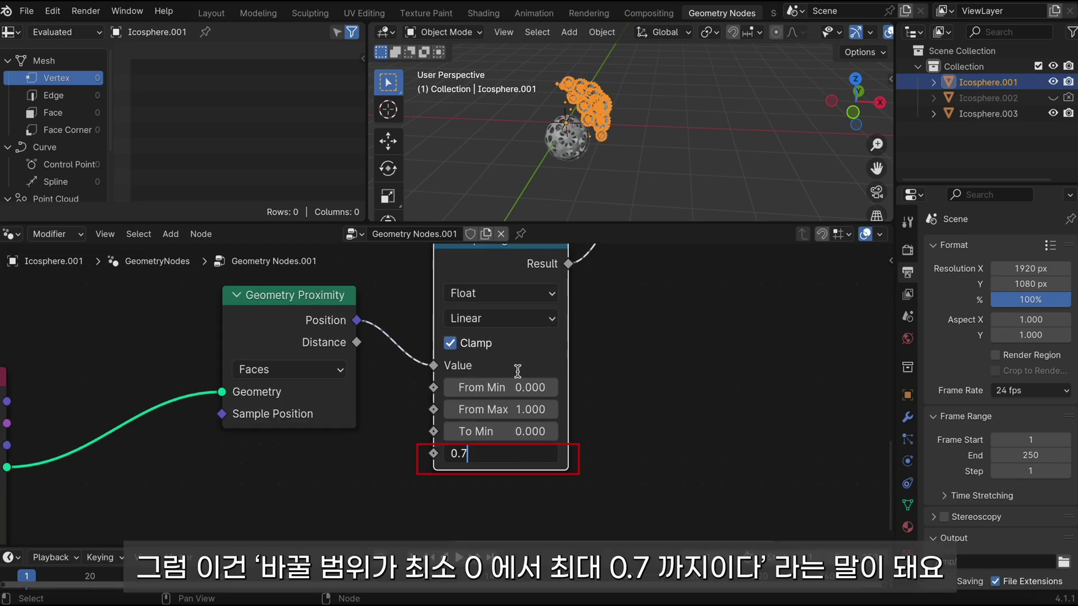
key("Return")
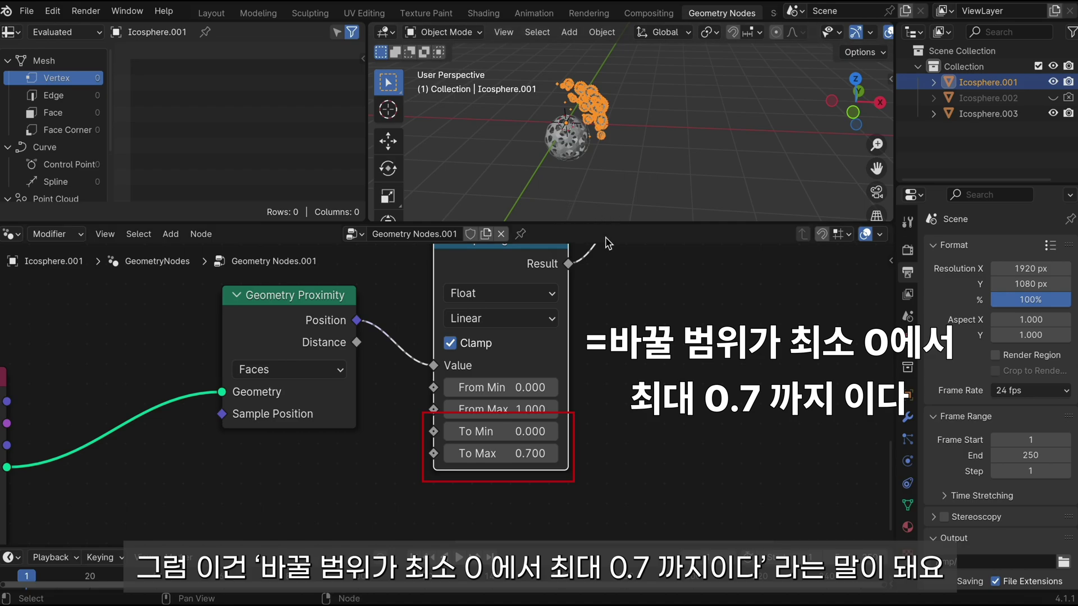
left_click(567, 138)
key("g")
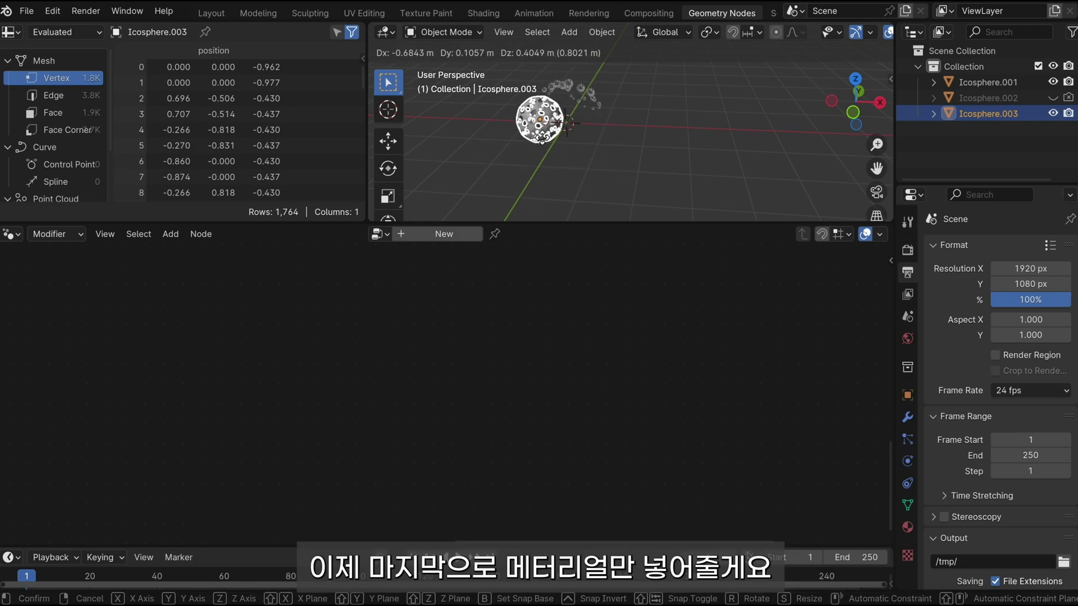
- Create a new material for Icosphere.001 with a yellow base colour
left_click(908, 527)
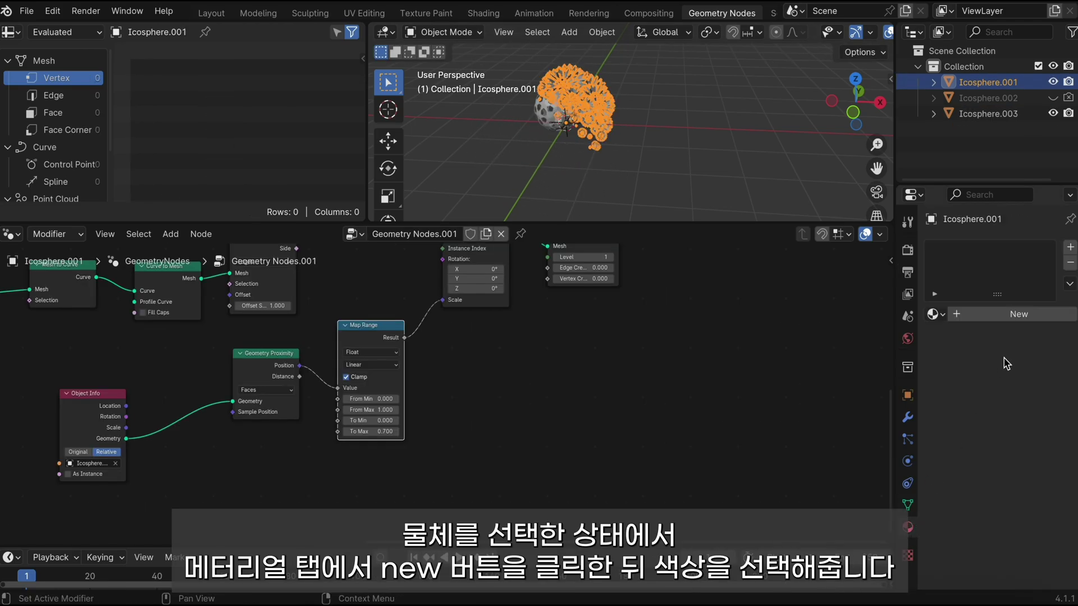
left_click(1019, 317)
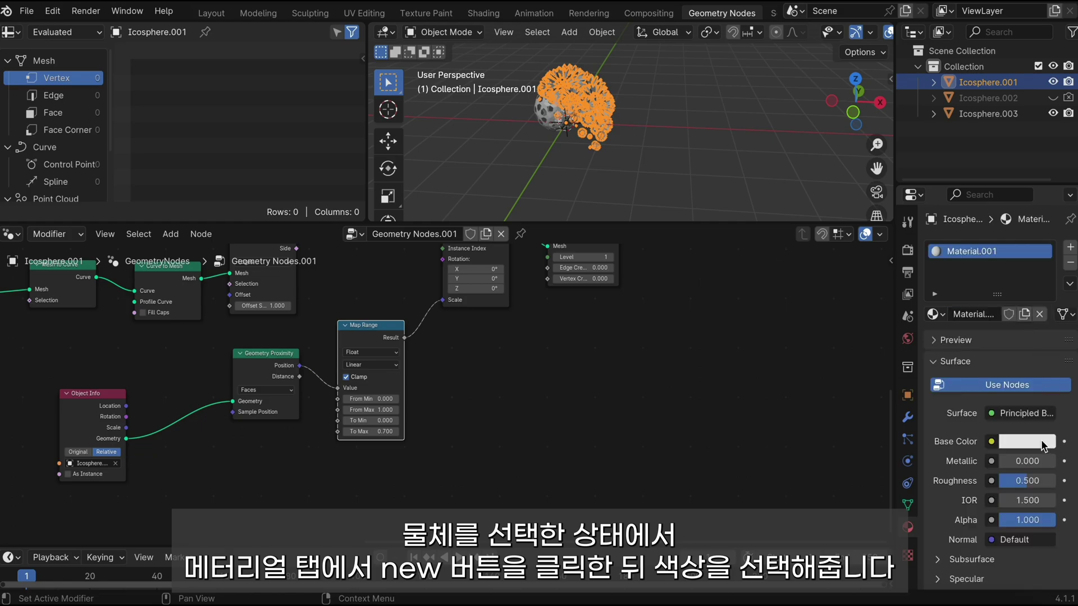
left_click(1038, 439)
- Switch the viewport to Rendered shading and centre the flowers in view
key("z")
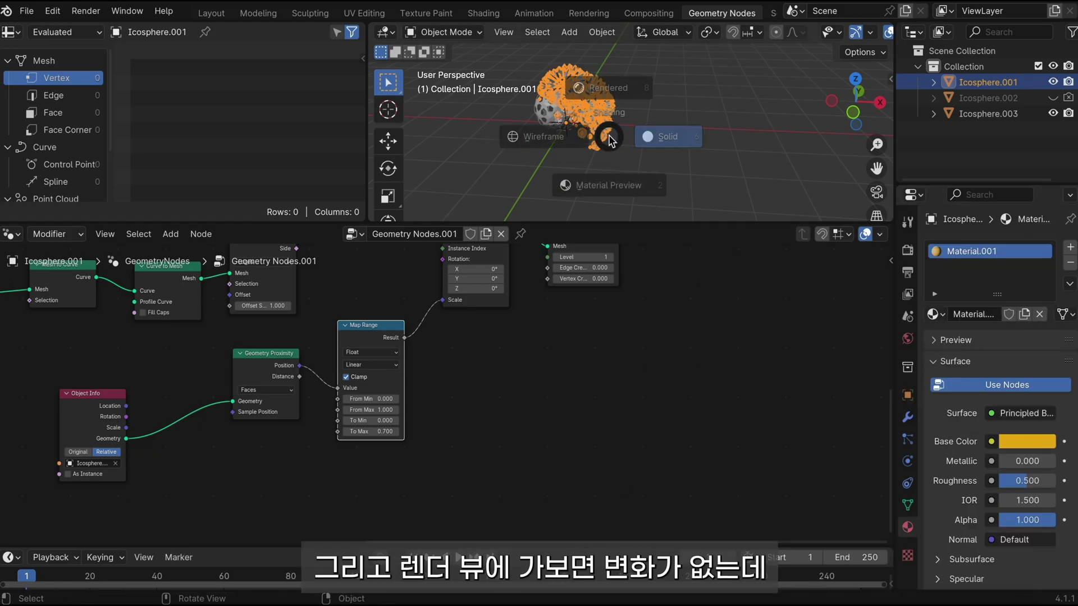
left_click(609, 82)
scroll(627, 167, "up", 3)
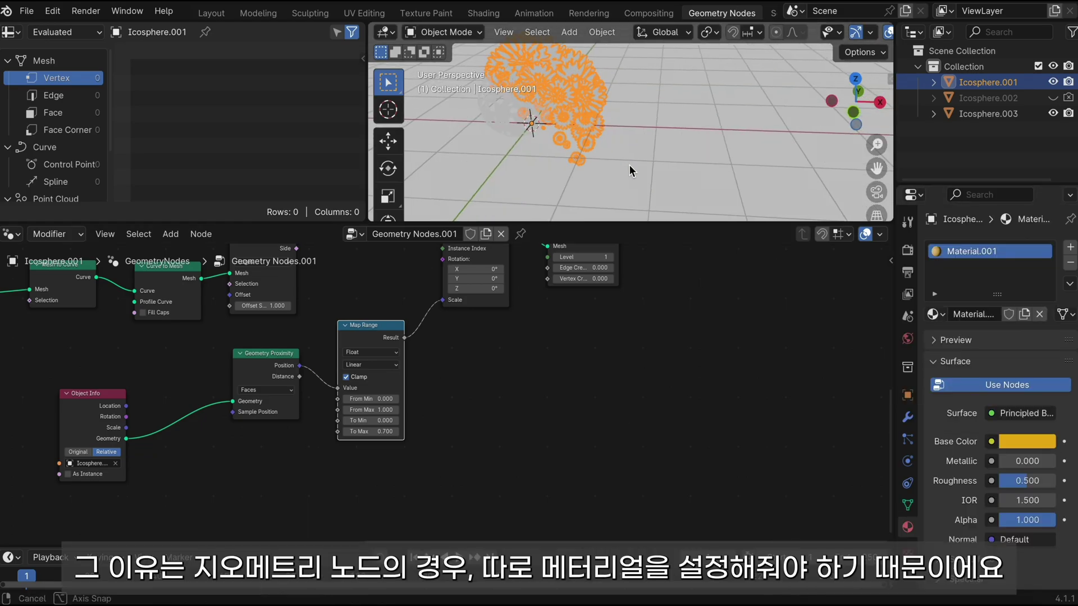
middle_click_drag(642, 150, 681, 160, "shift")
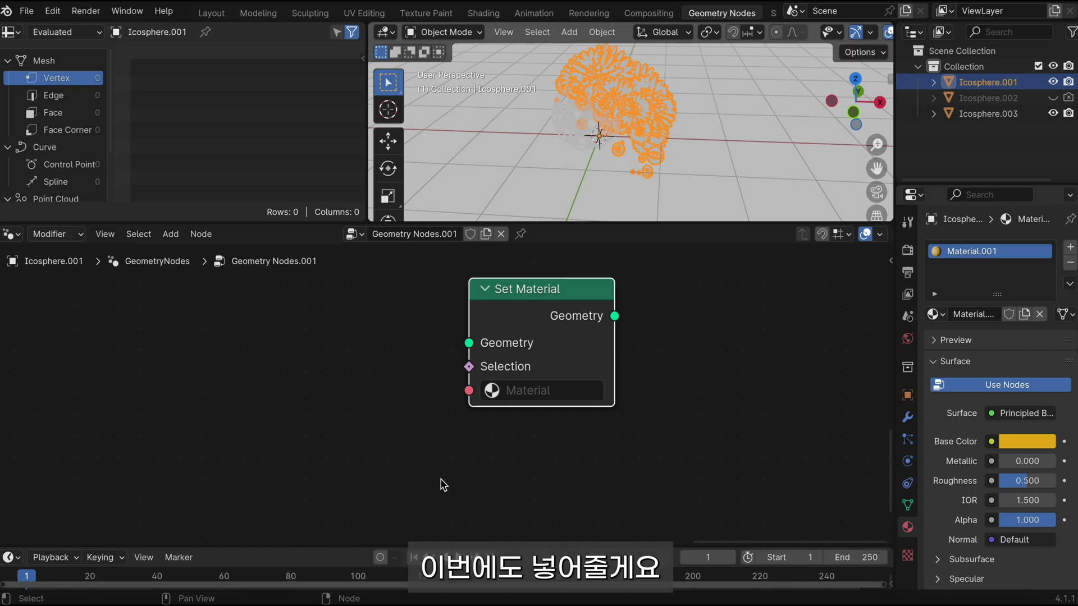
- Insert a Set Material node between Subdivision Surface and Group Output, assigning Material.001
key("shift+a")
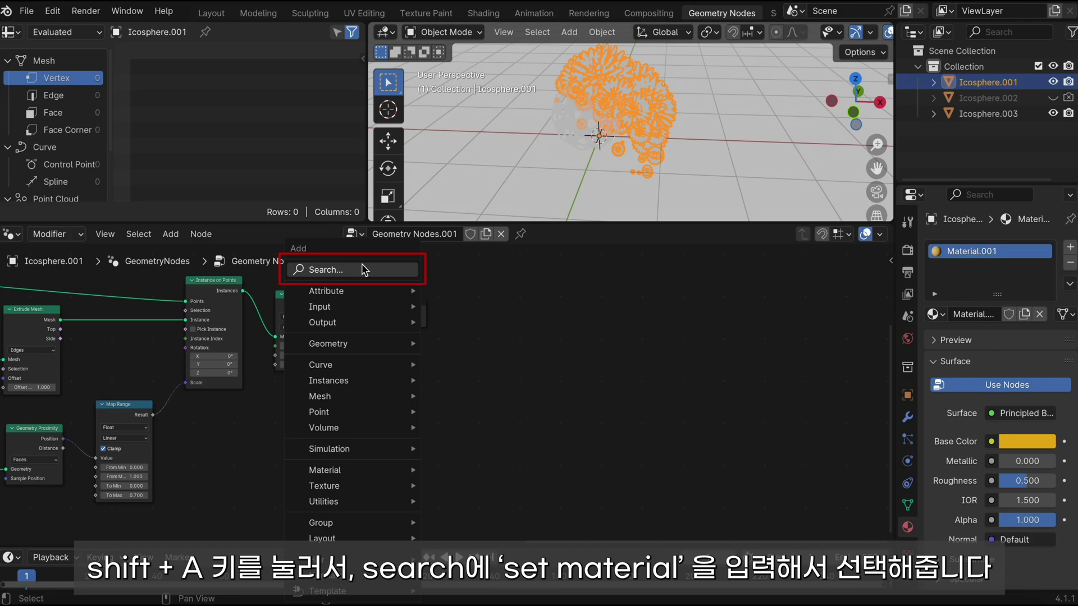
left_click(362, 270)
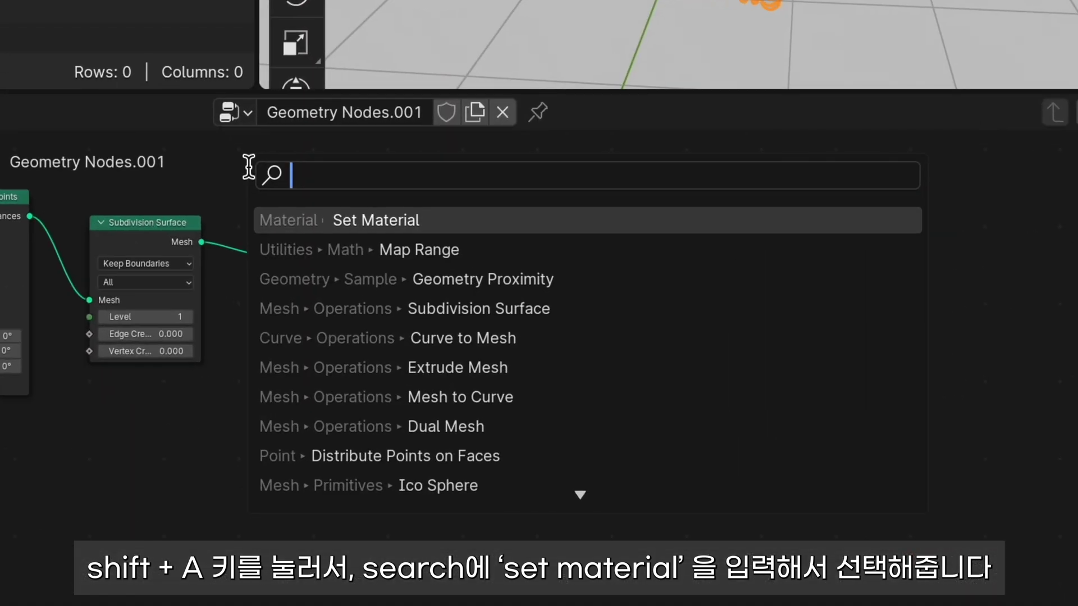
type("SET MA")
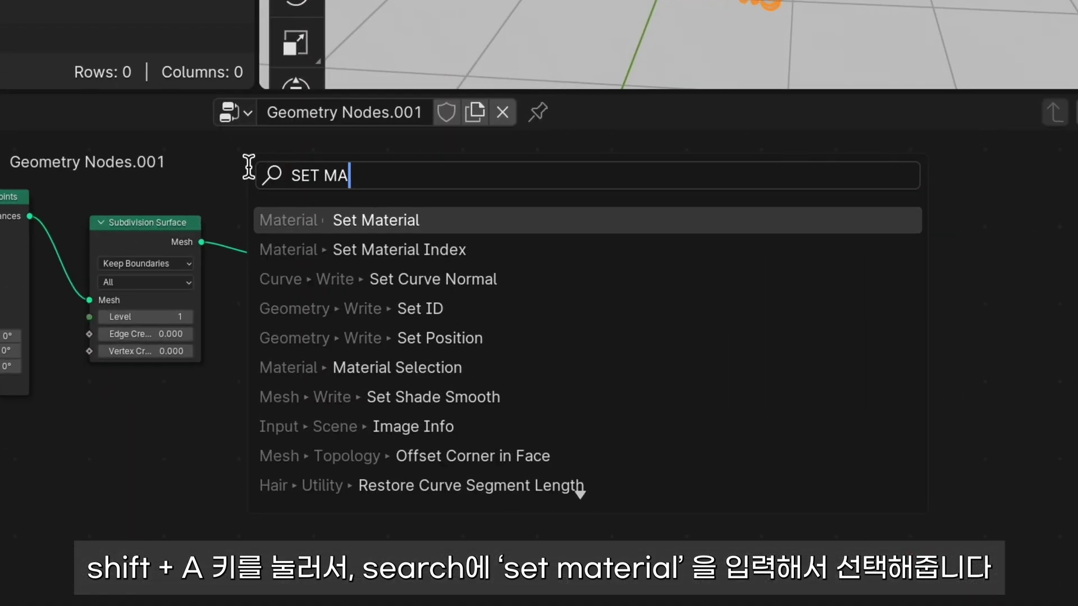
left_click(480, 220)
left_click(261, 227)
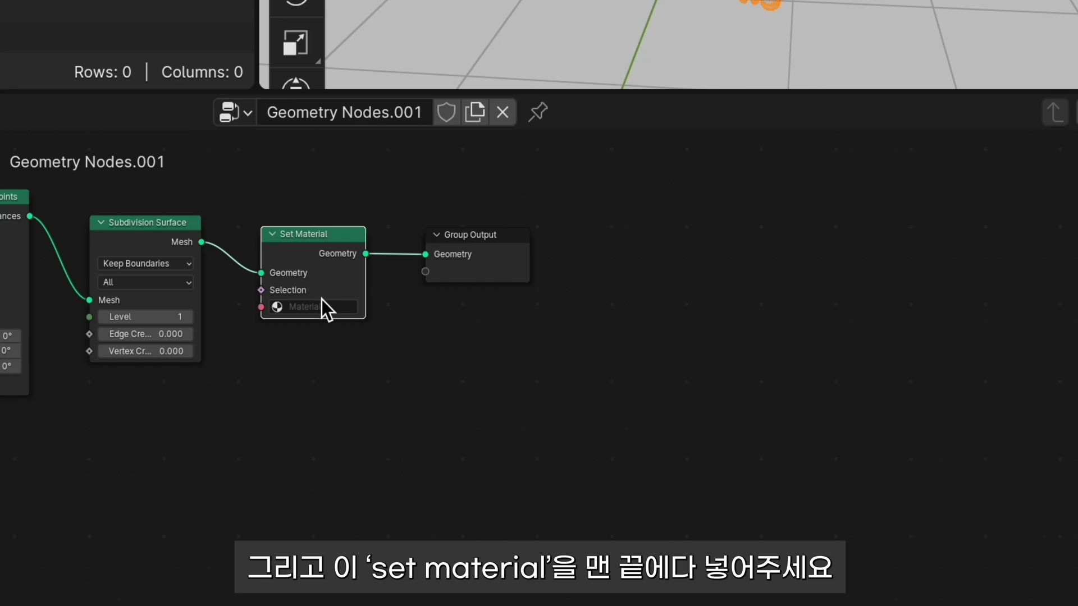
left_click(276, 306)
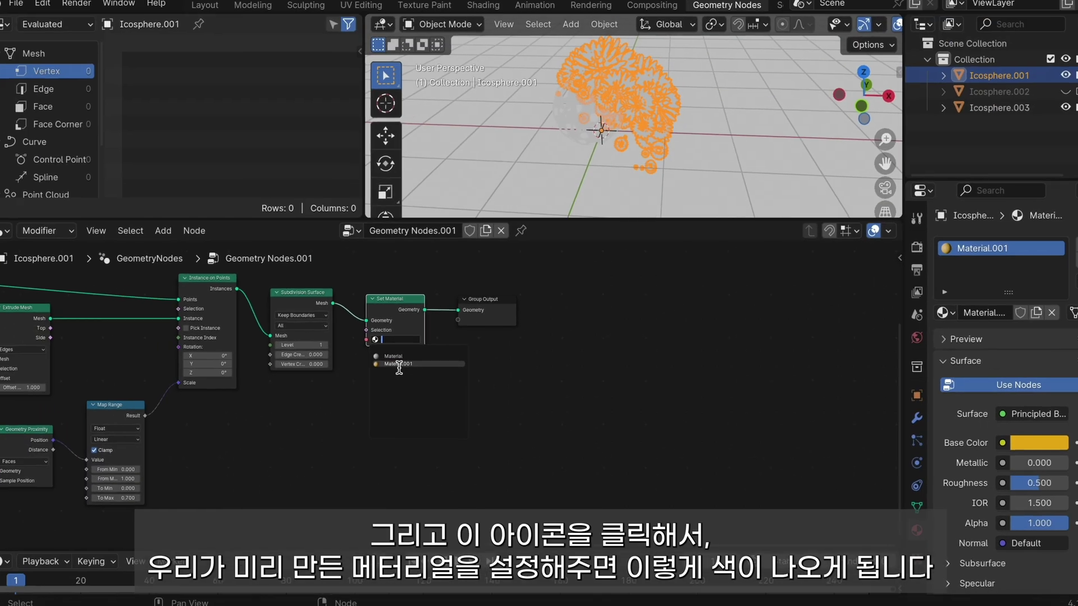
left_click(399, 365)
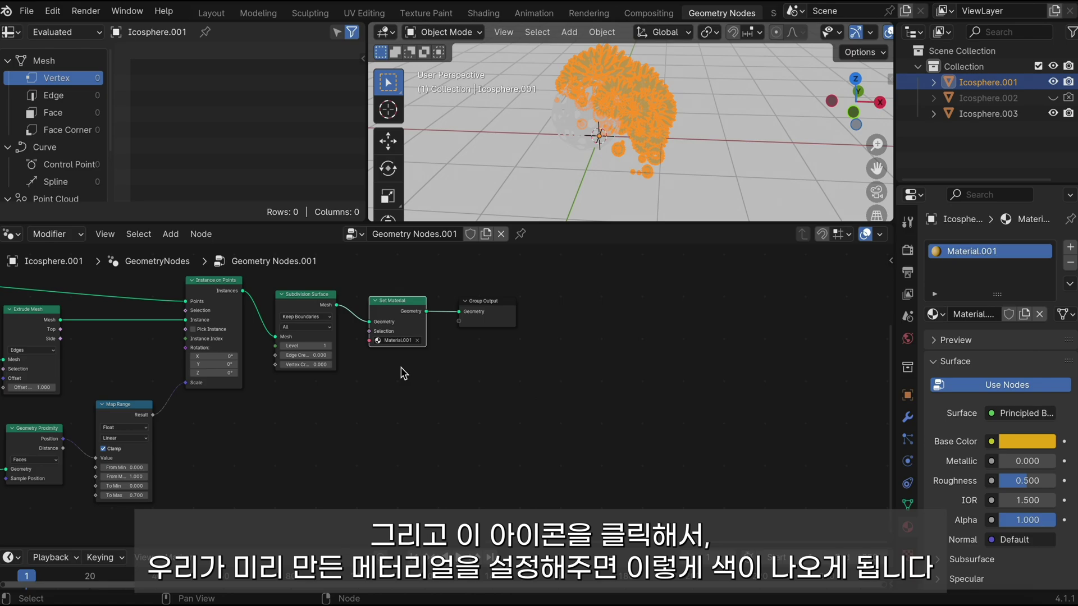